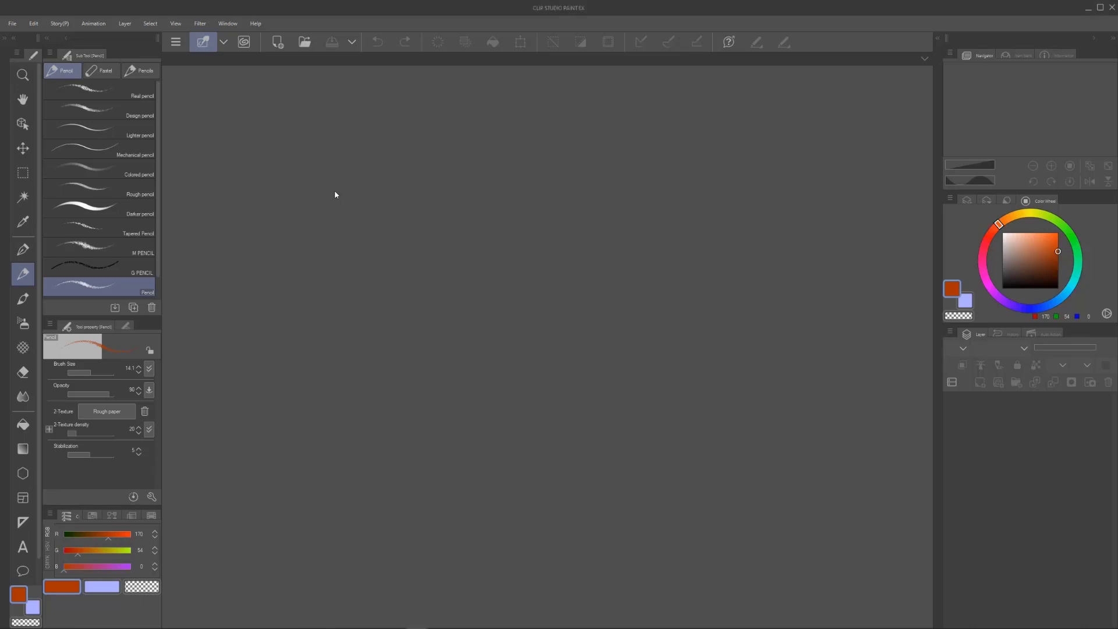
Briefly hide all palettes with Tab to show only the workspace, then restore them
key(Tab)
key(Tab)
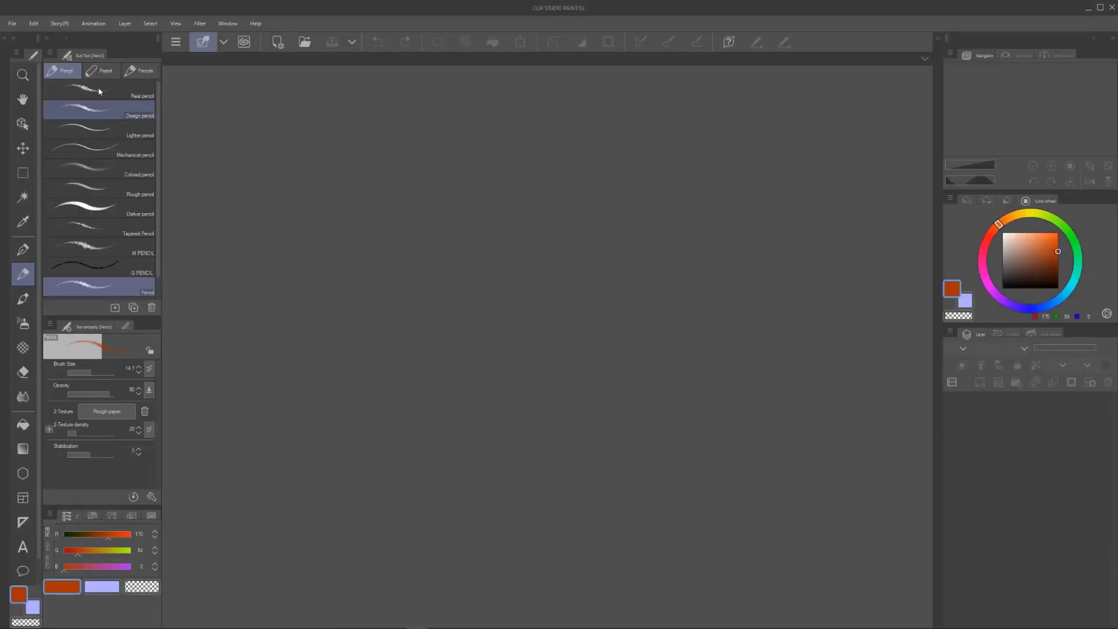
Start a new canvas and set its use of work to Webtoon (690 × 20000, 12 pages)
click(11, 25)
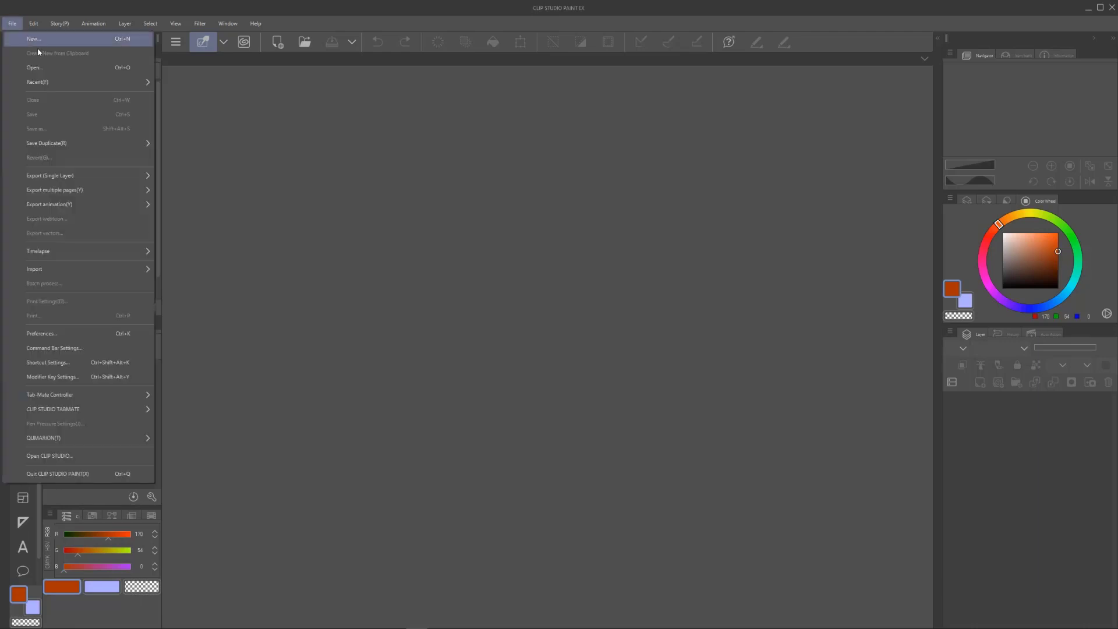
mouse_move(56, 89)
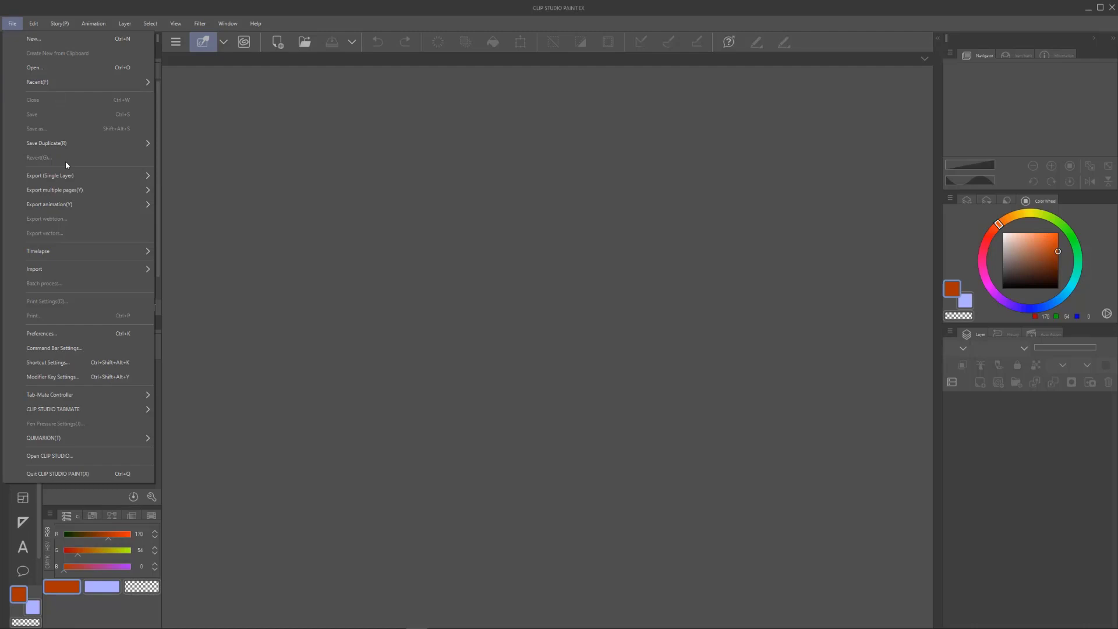
click(28, 39)
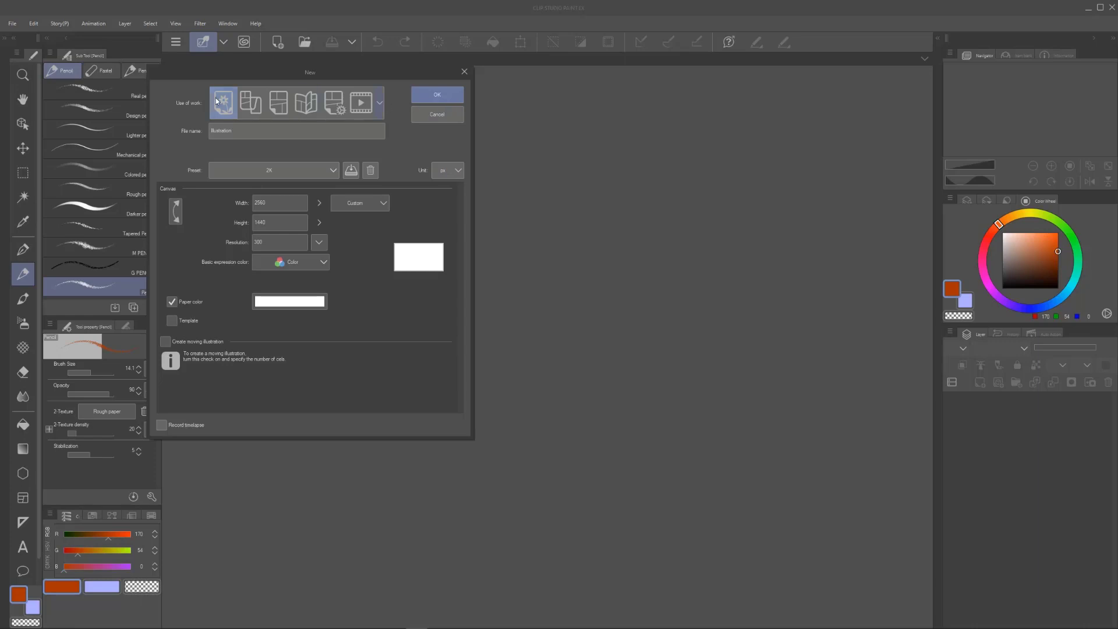
click(250, 108)
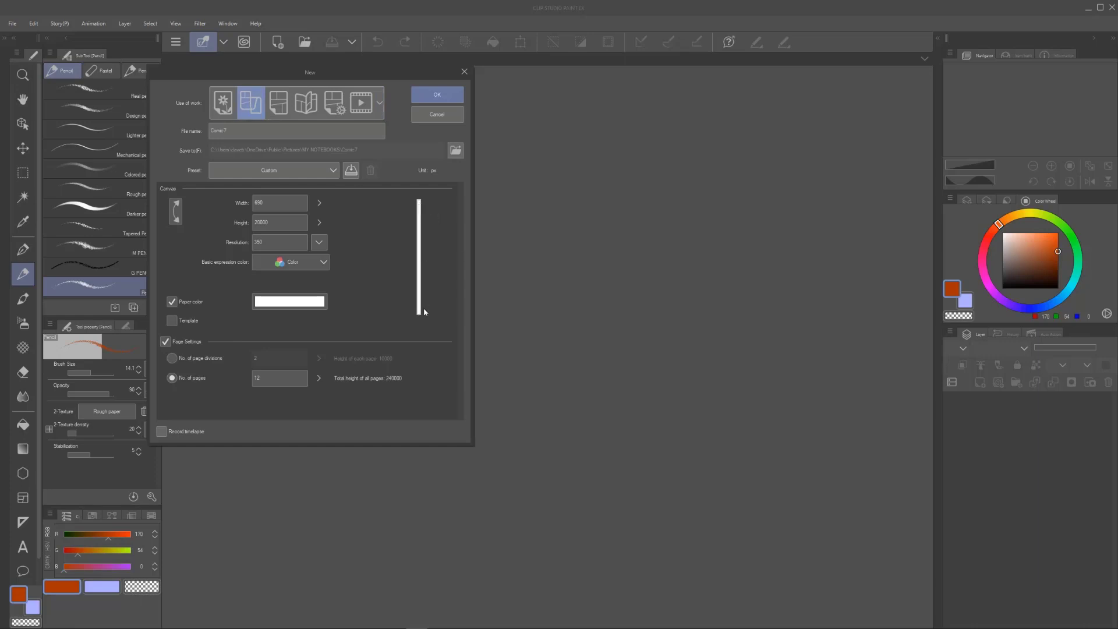
Try the Comic, Fanzine, all-comic and Animation work types, then settle on Illustration (2K, 2560 × 1440, 300 dpi)
click(277, 106)
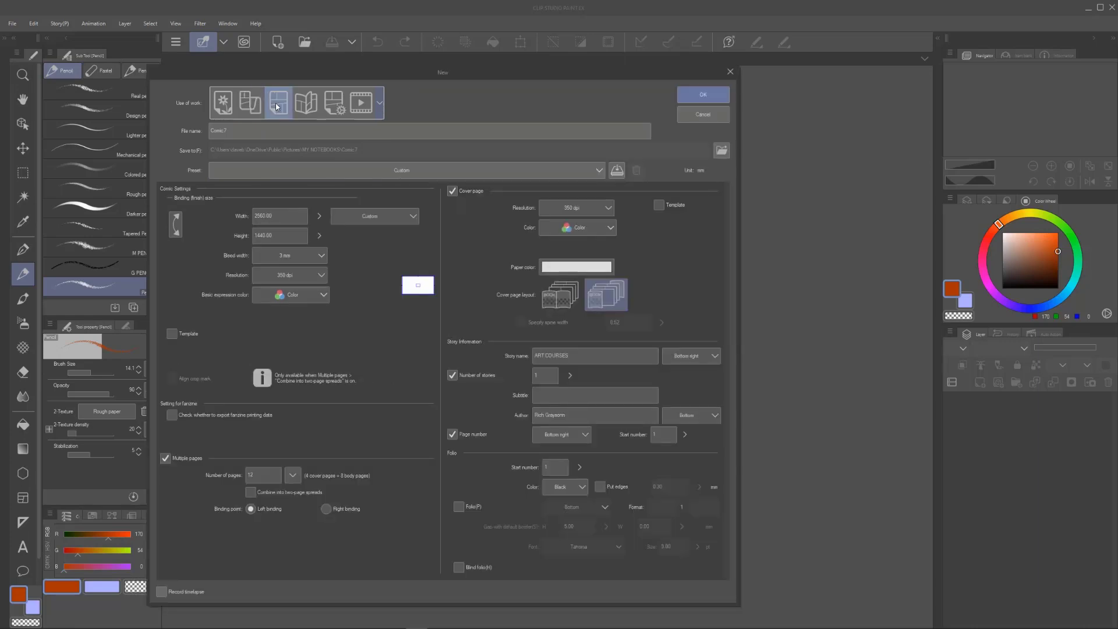
click(306, 110)
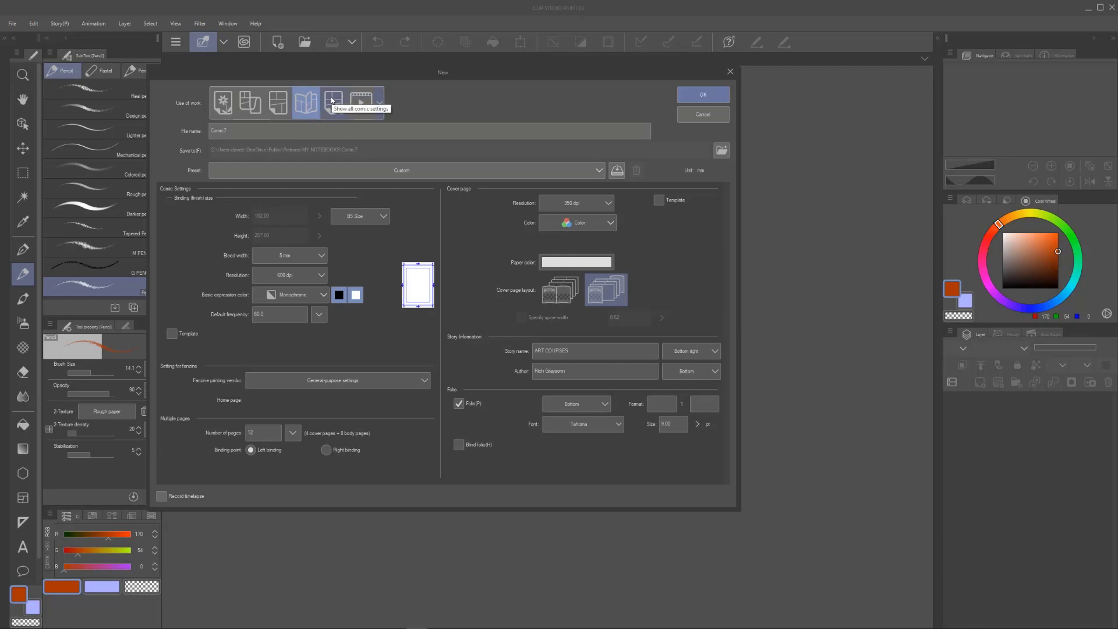
click(332, 100)
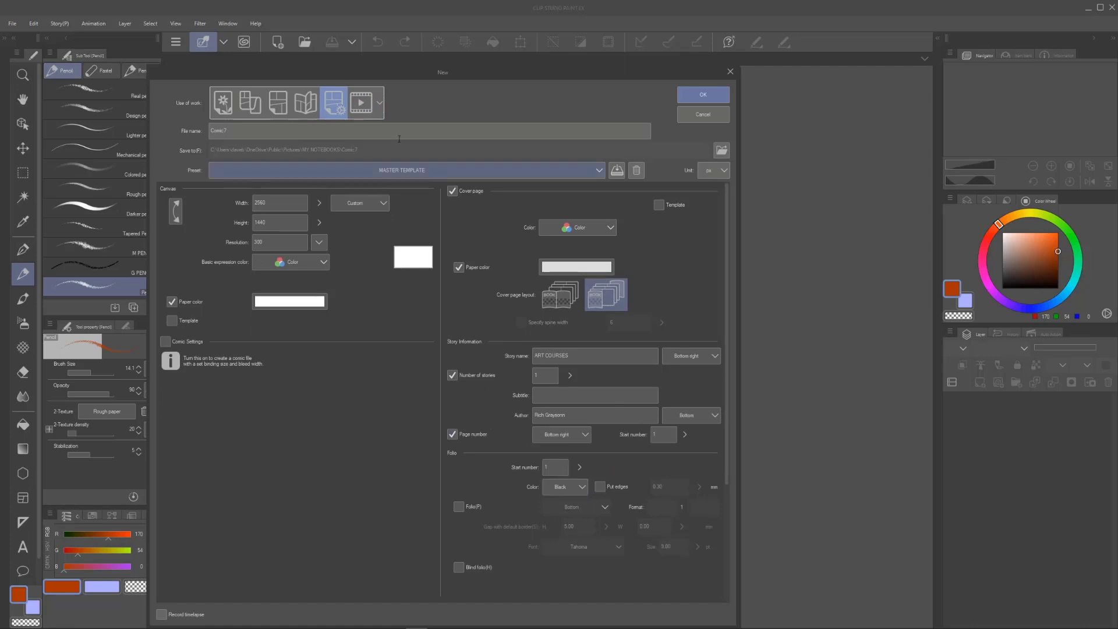
click(369, 103)
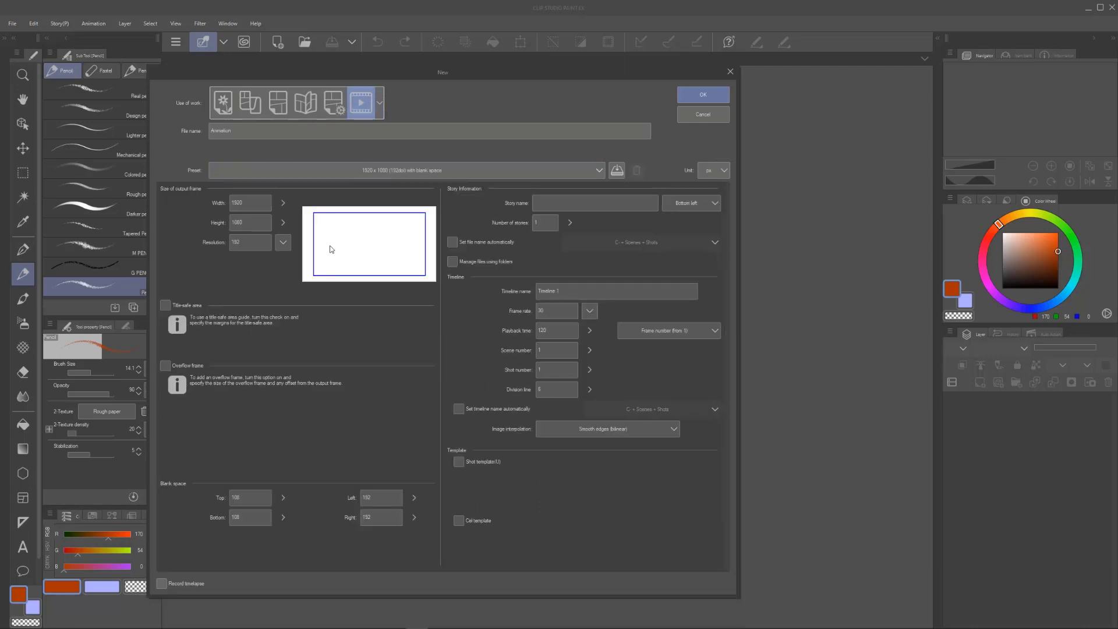
click(380, 105)
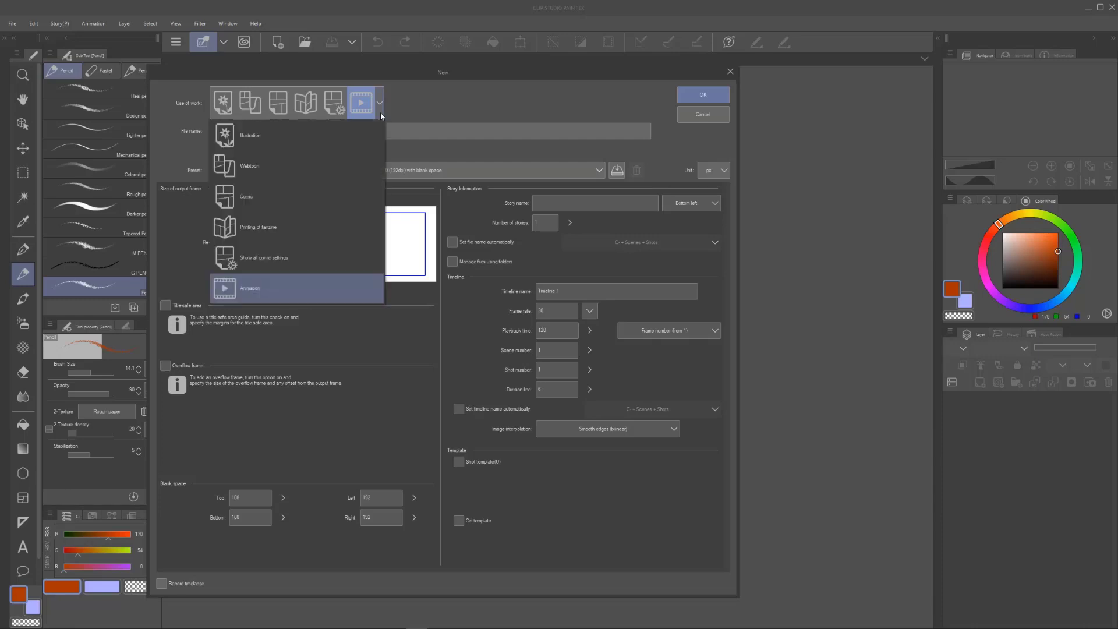
click(423, 89)
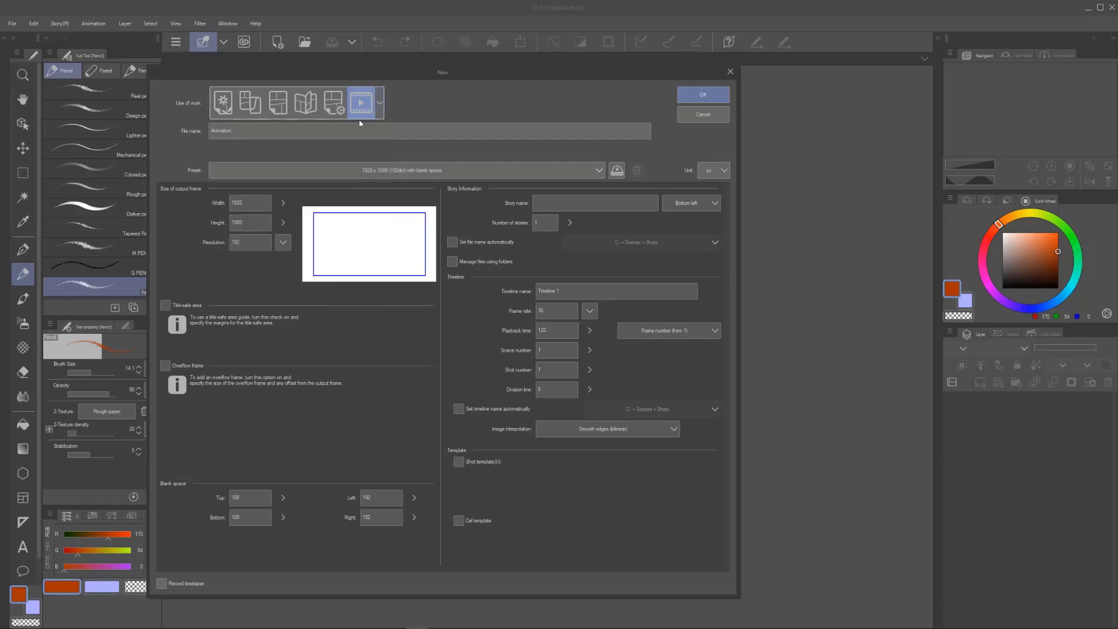
click(215, 109)
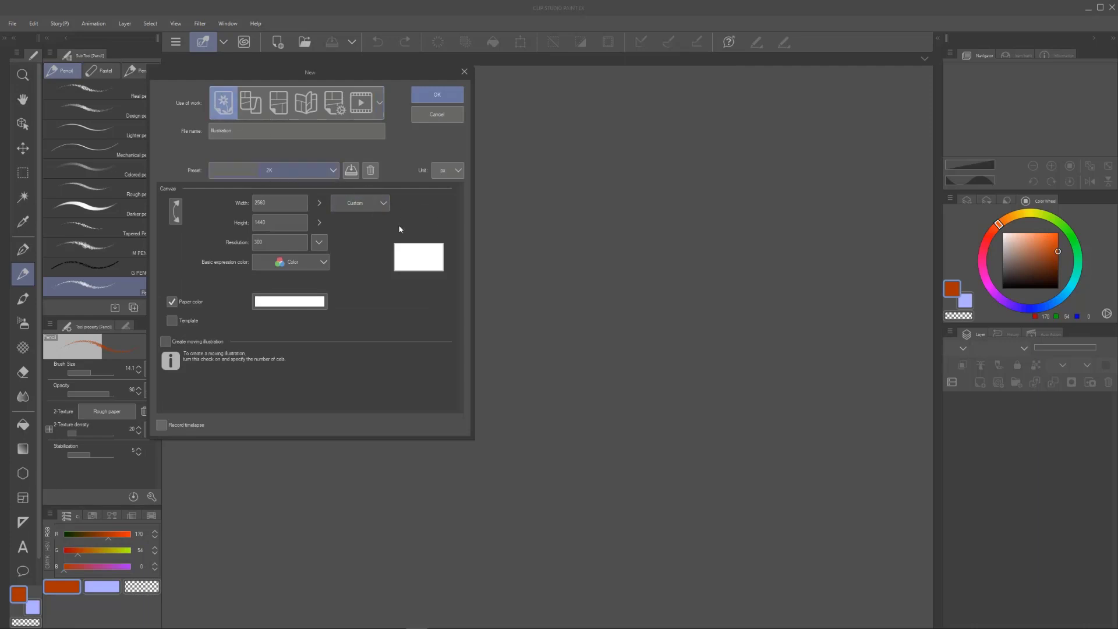
Widen and lengthen the New dialog so the canvas preview is larger
drag(470, 226, 662, 271)
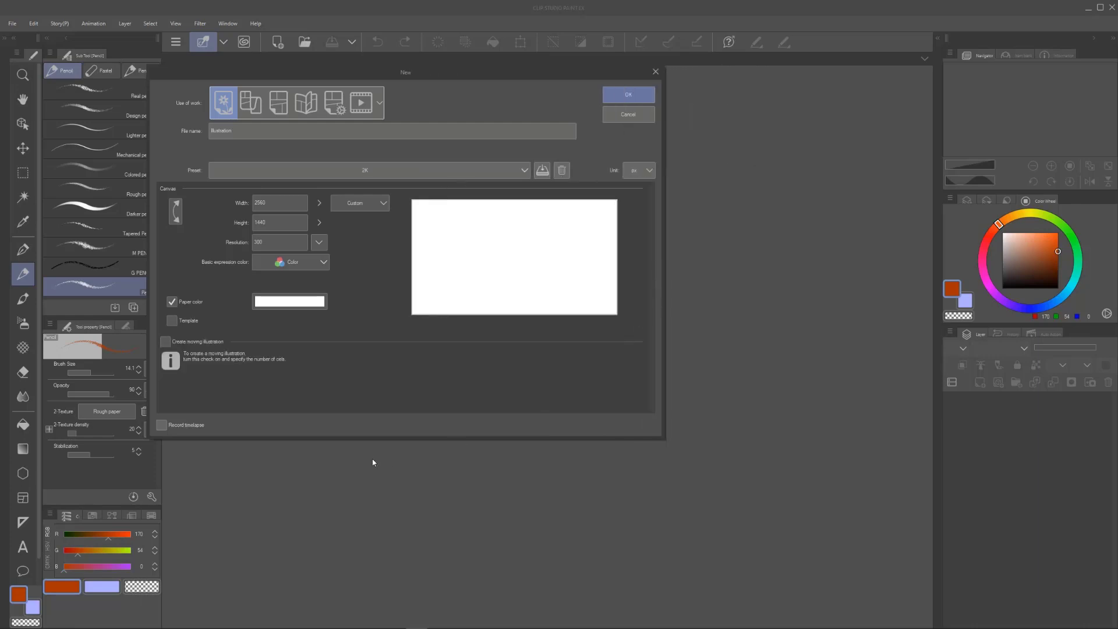
drag(377, 438, 402, 515)
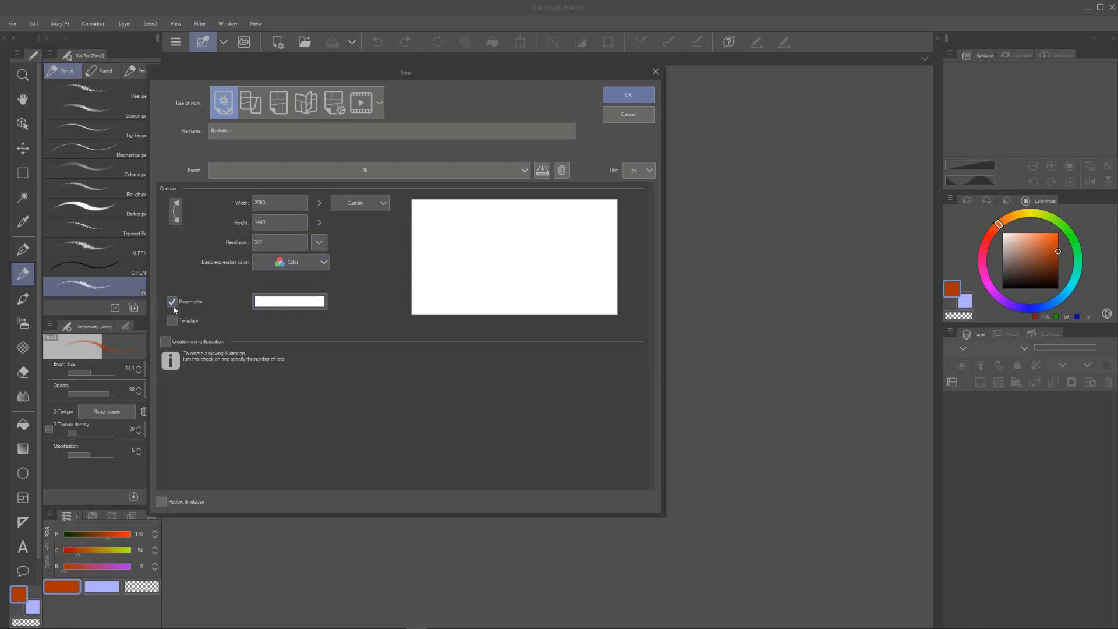
click(279, 302)
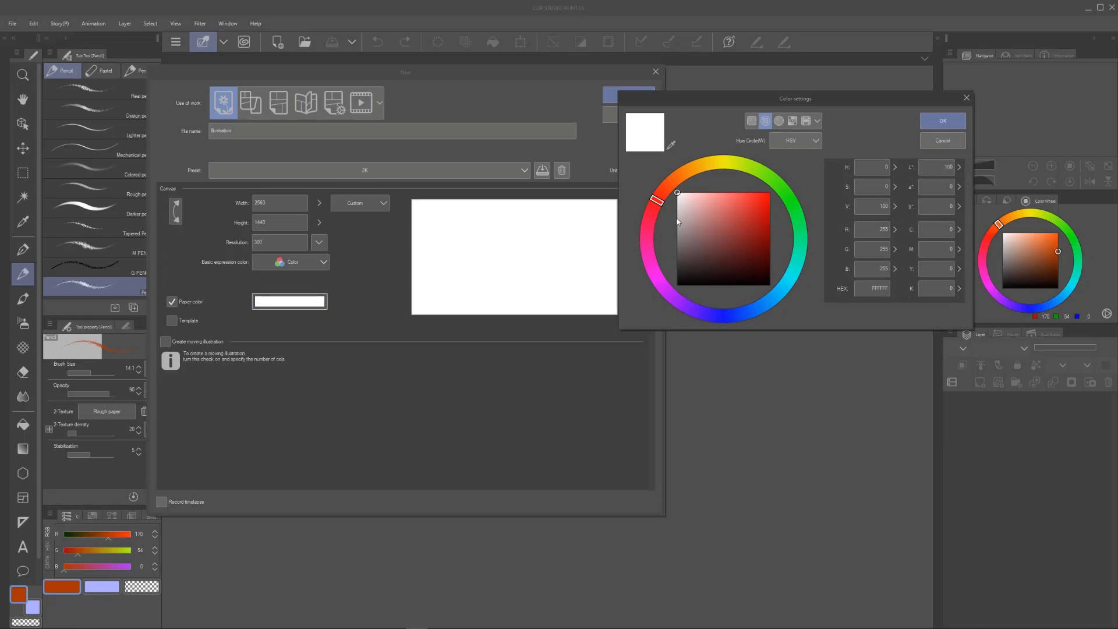
click(680, 198)
mouse_move(679, 198)
mouse_down()
mouse_move(678, 224)
mouse_move(678, 208)
mouse_up()
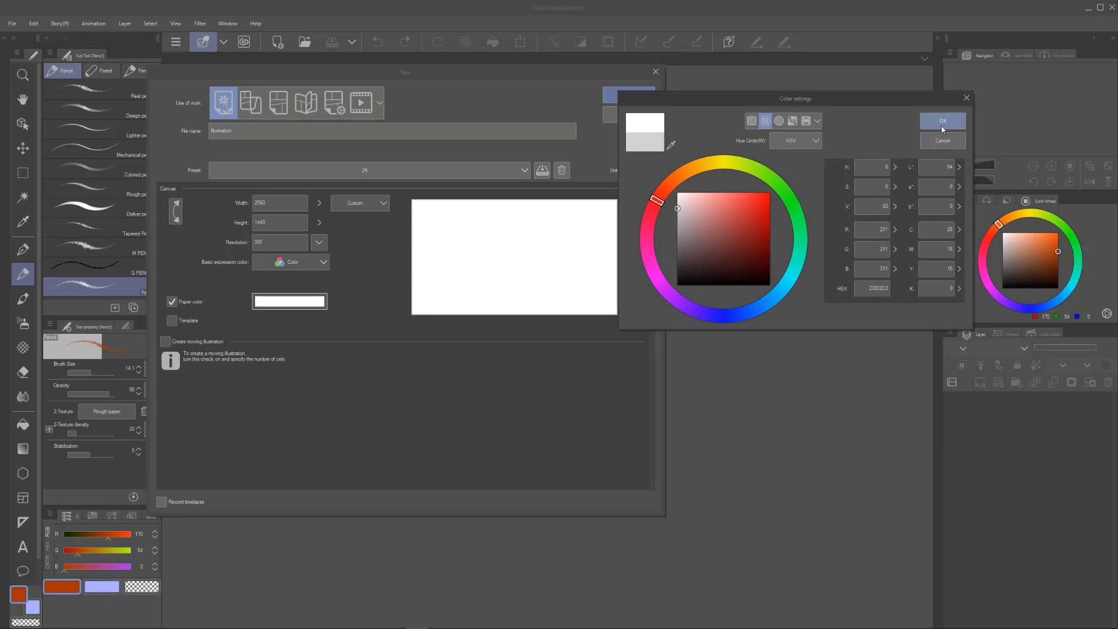
click(943, 121)
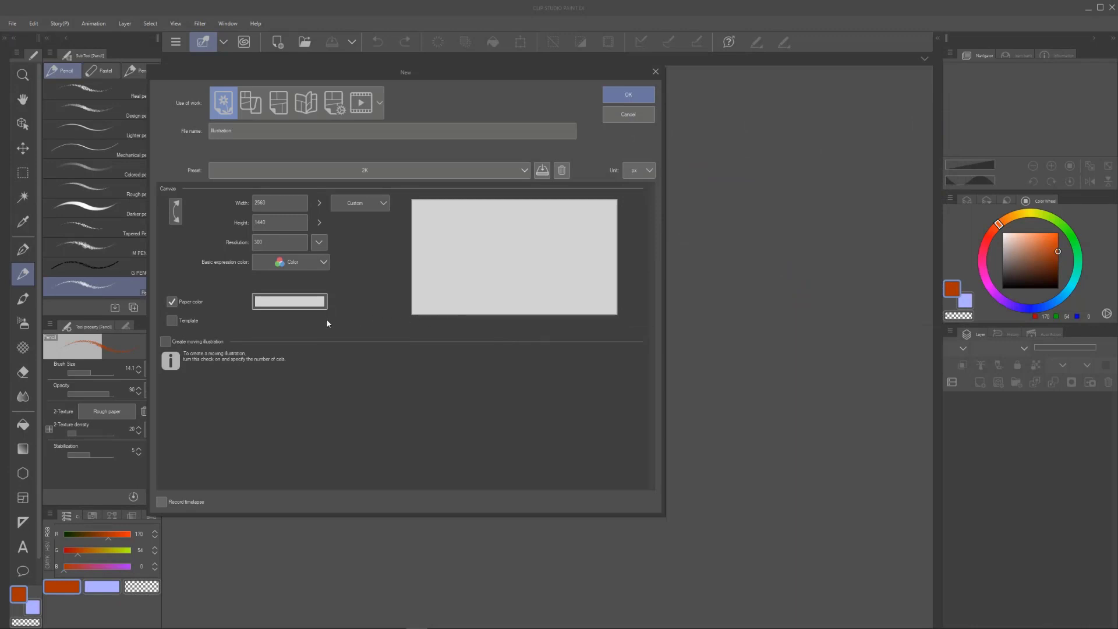
click(289, 302)
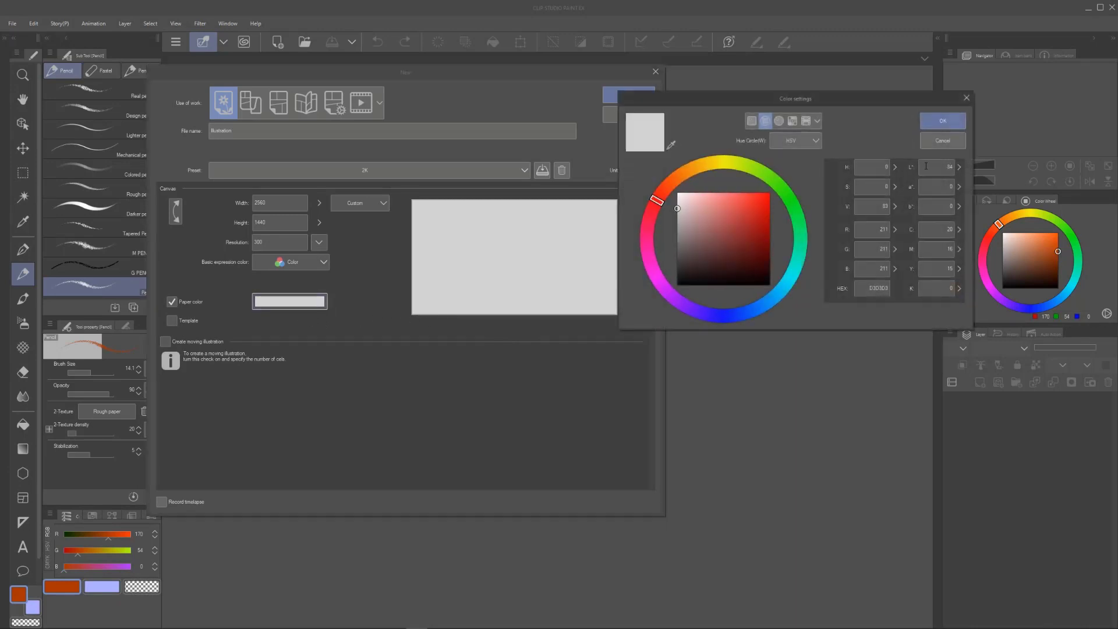
click(677, 192)
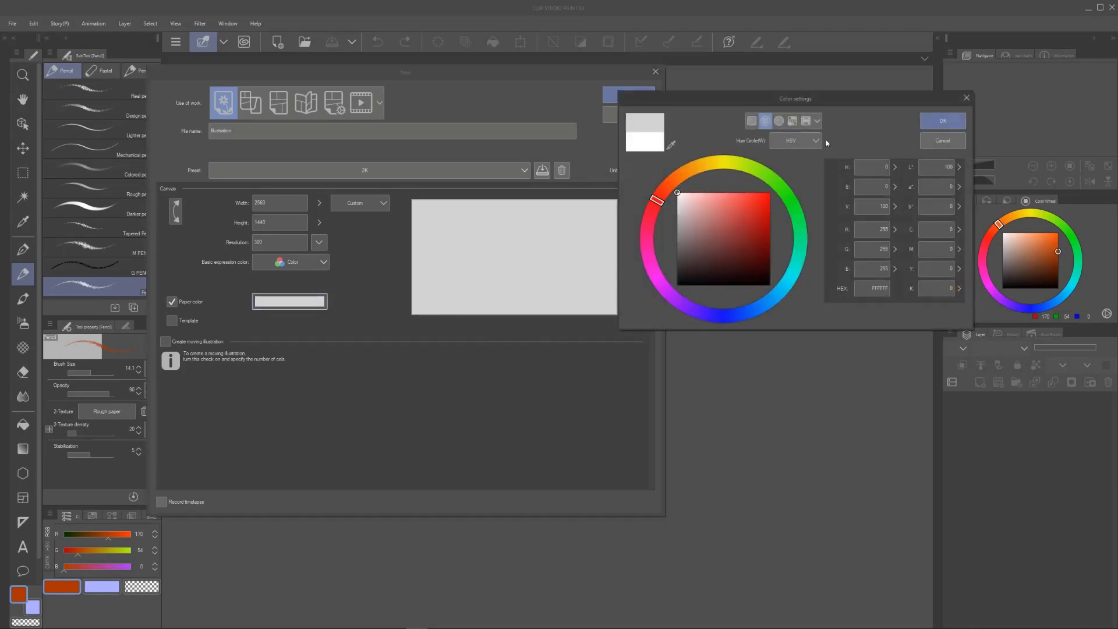
click(944, 121)
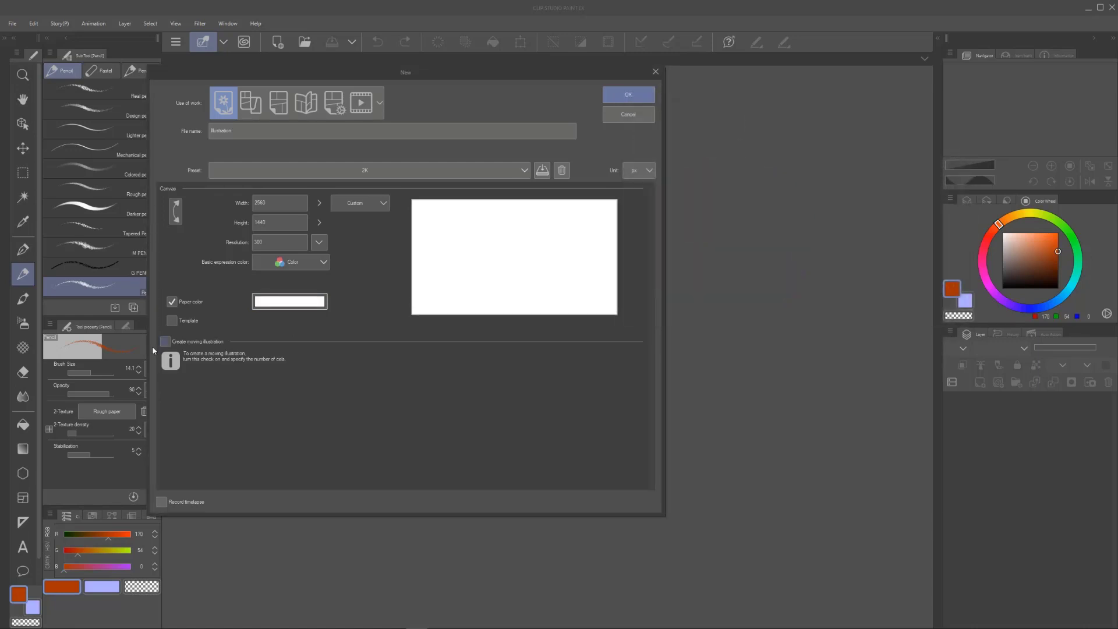
click(171, 320)
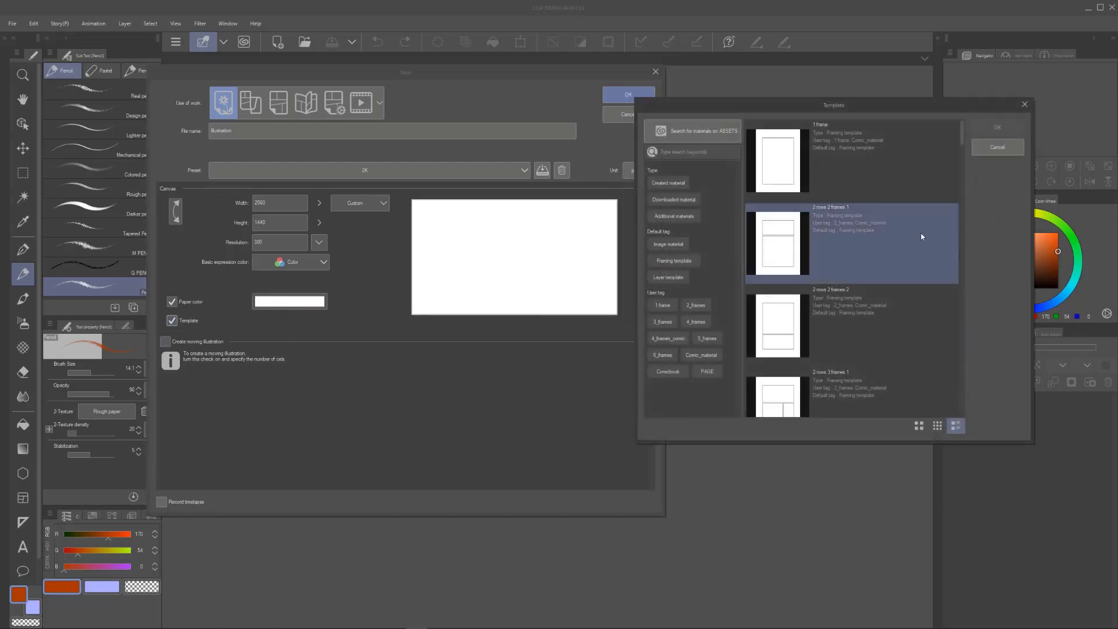
scroll(922, 236, down, 15)
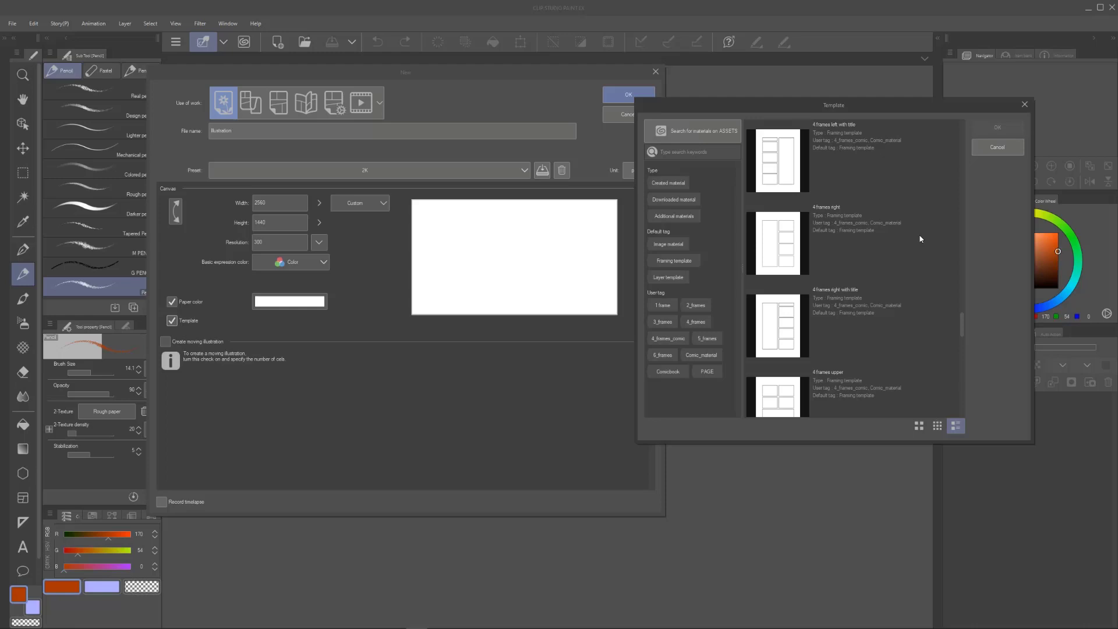
scroll(921, 238, down, 5)
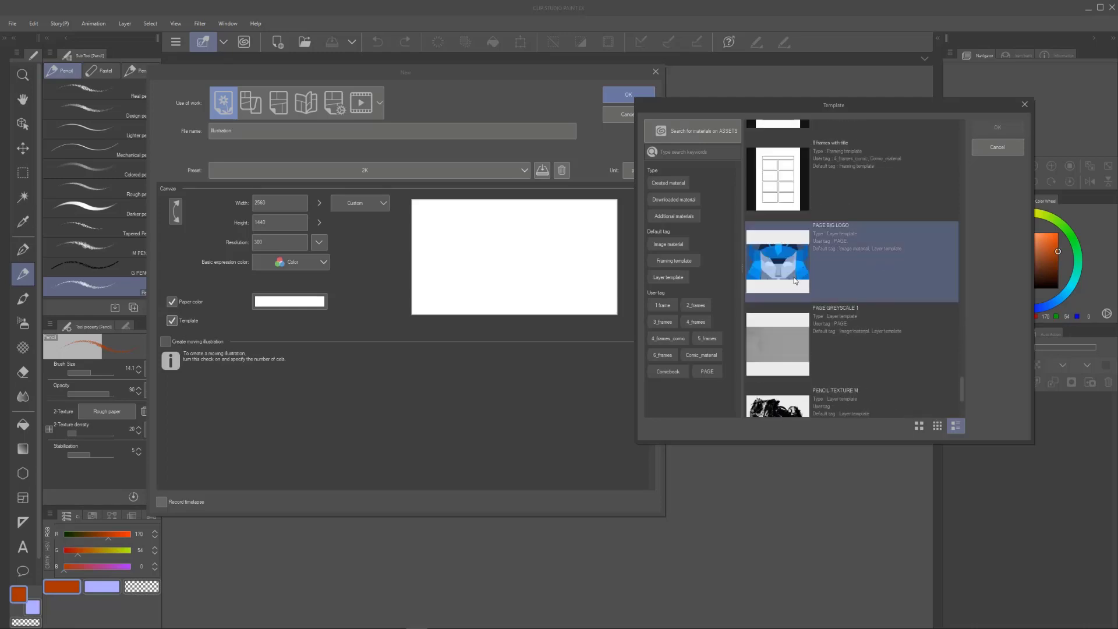
click(1023, 104)
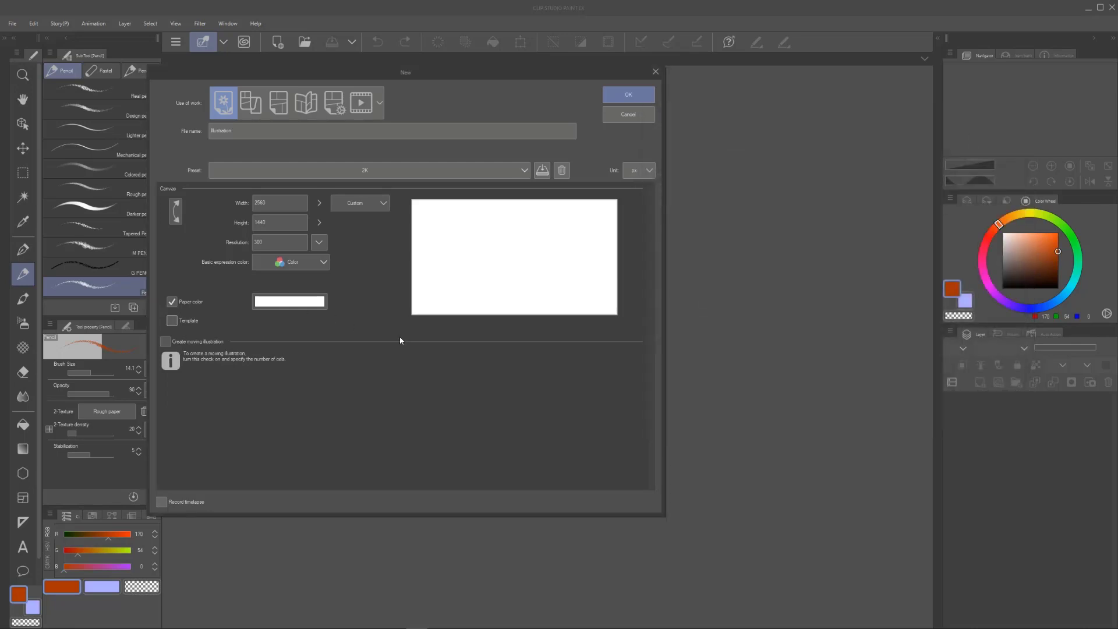
click(165, 343)
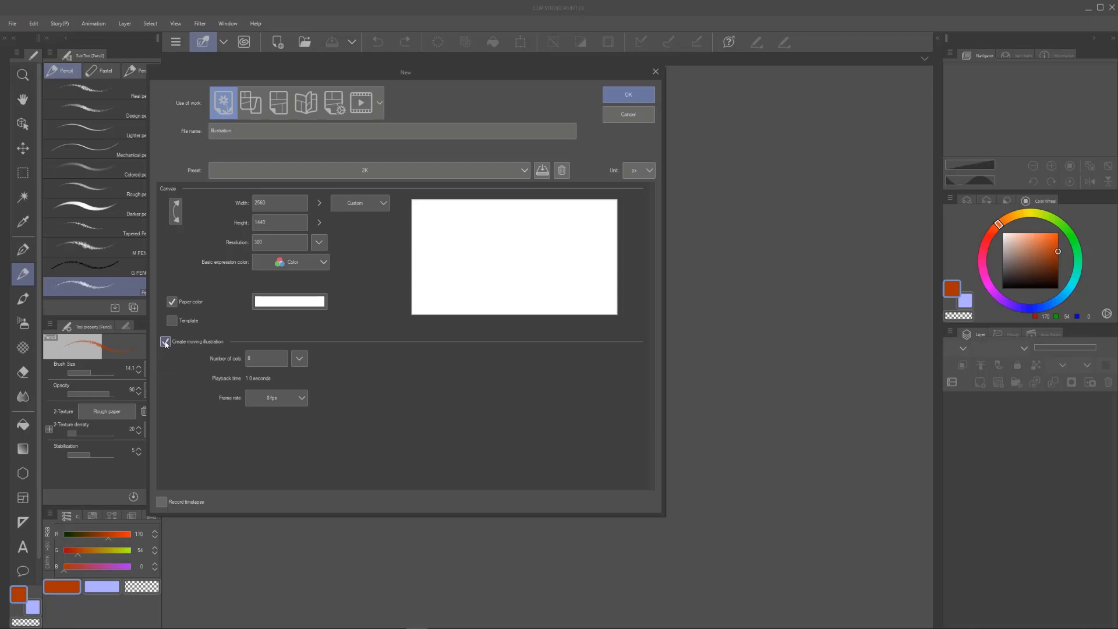
click(166, 342)
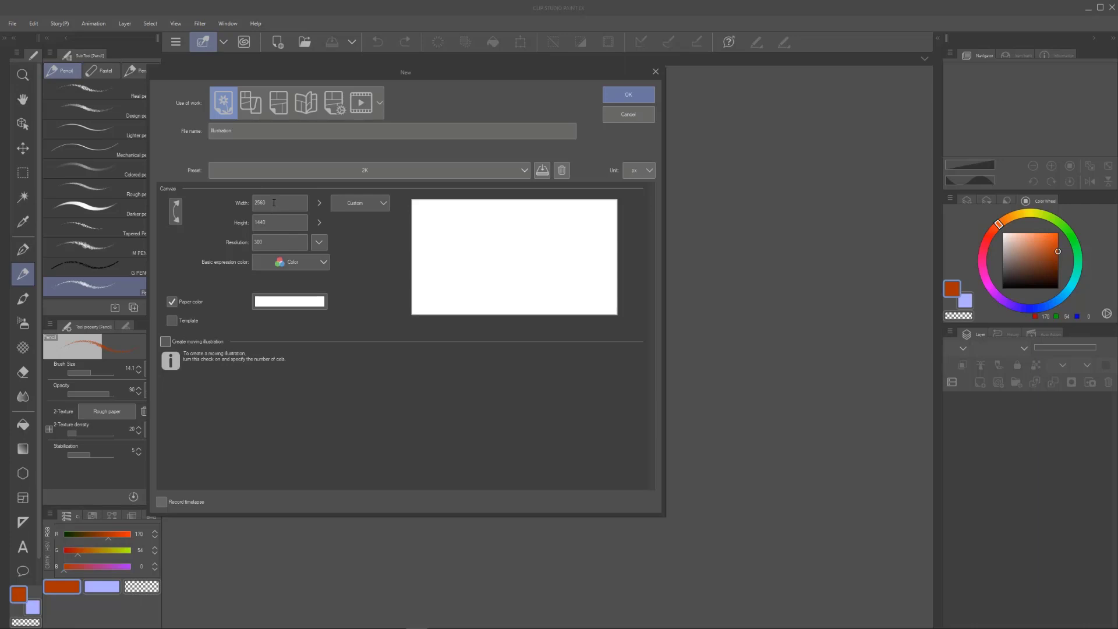
Enter width 2000, height 1200 and choose 72 dpi resolution for the new canvas
drag(274, 202, 222, 203)
text(200)
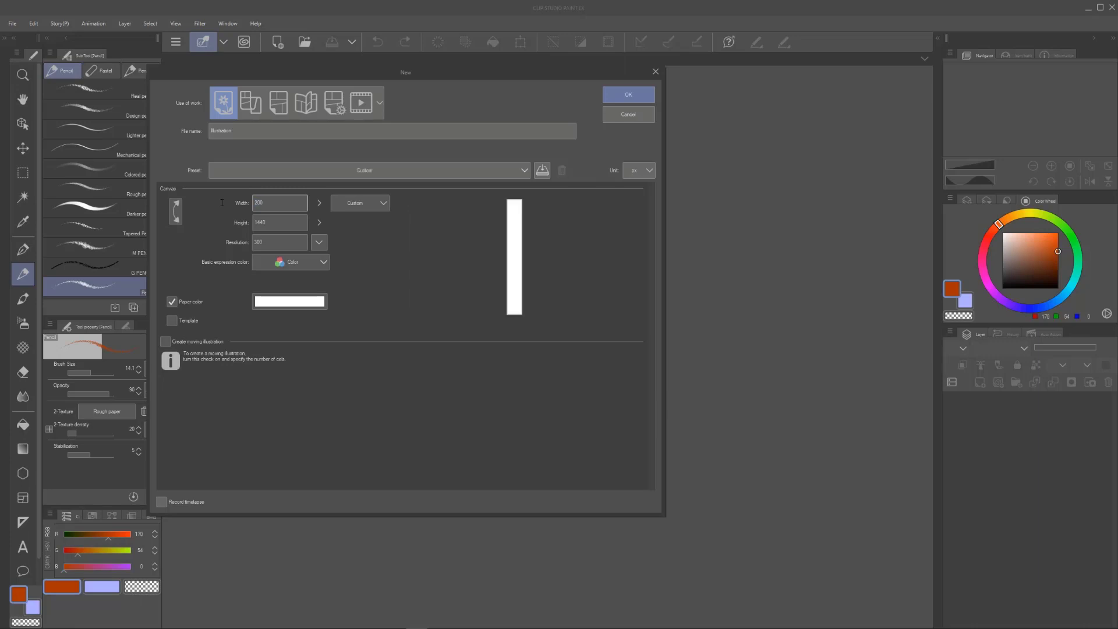
text(0)
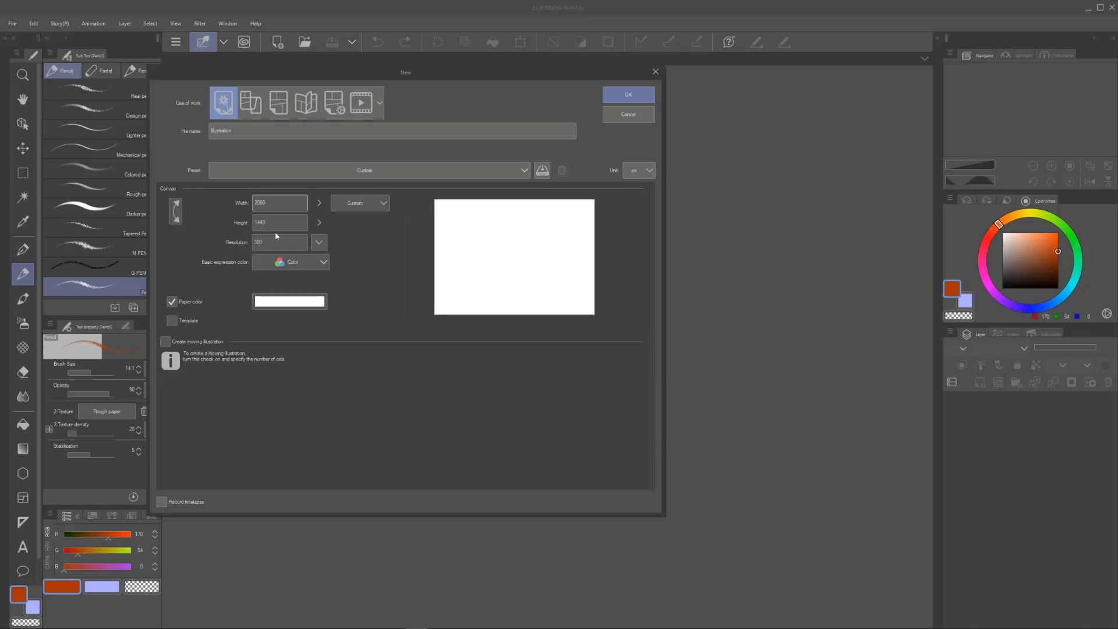
key(Tab)
text(1200)
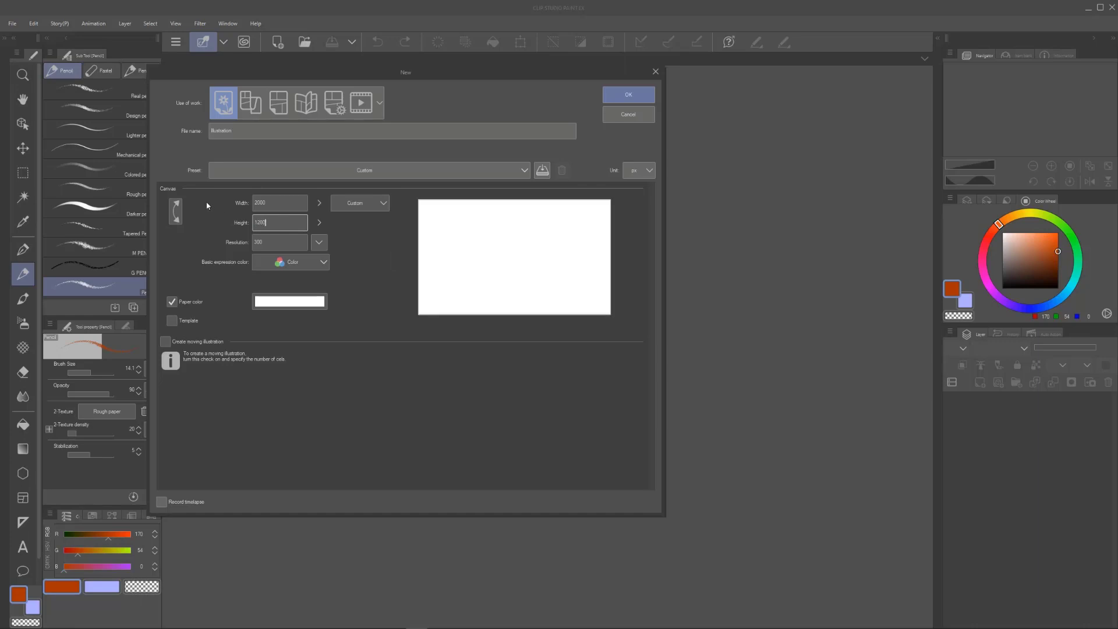
click(313, 243)
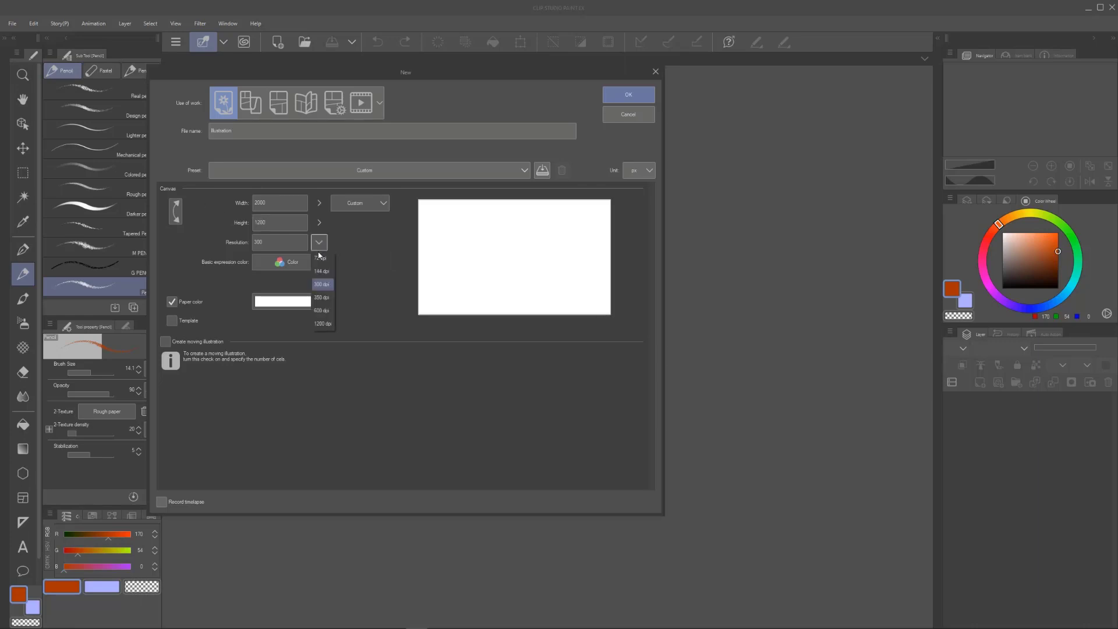
click(319, 258)
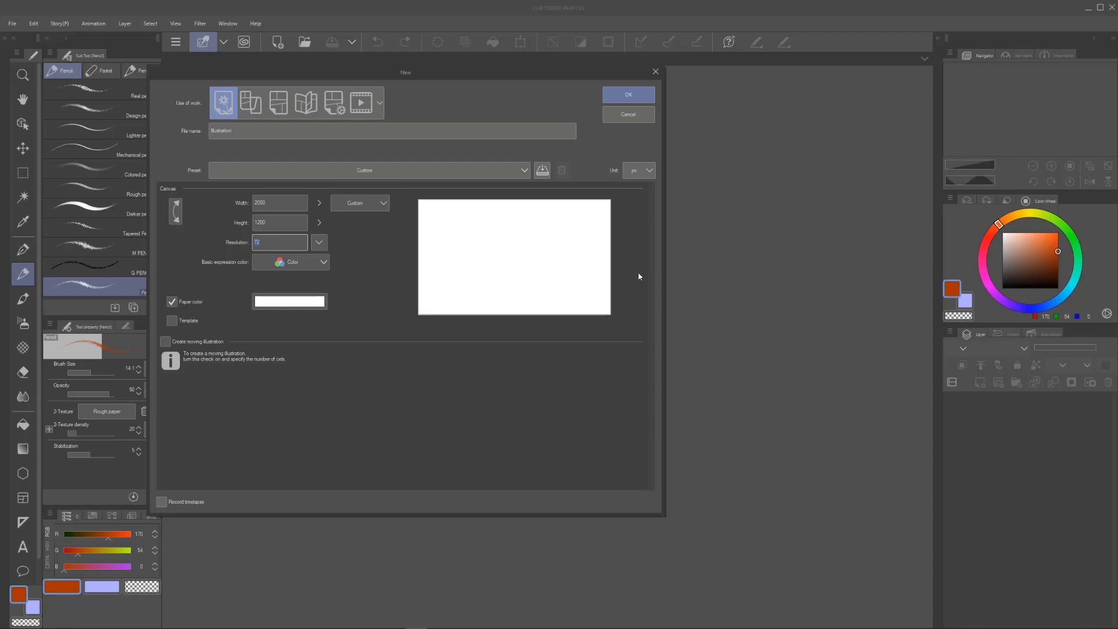
Save the current canvas settings as a preset named BAD RESOLUTION
click(545, 174)
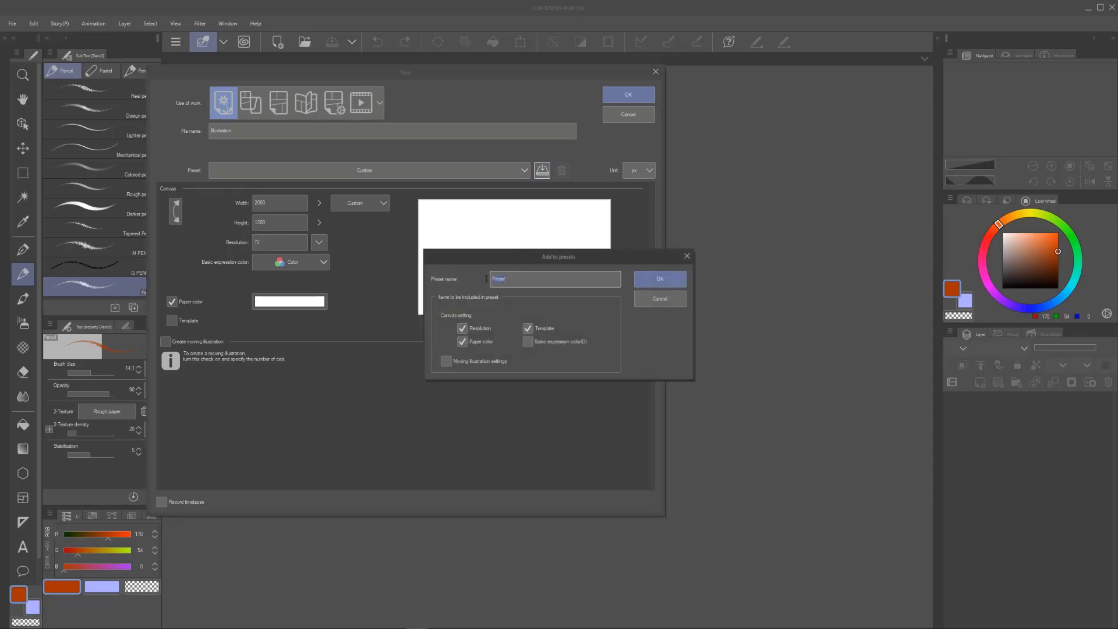
text(BAD RESOLUTION)
click(668, 272)
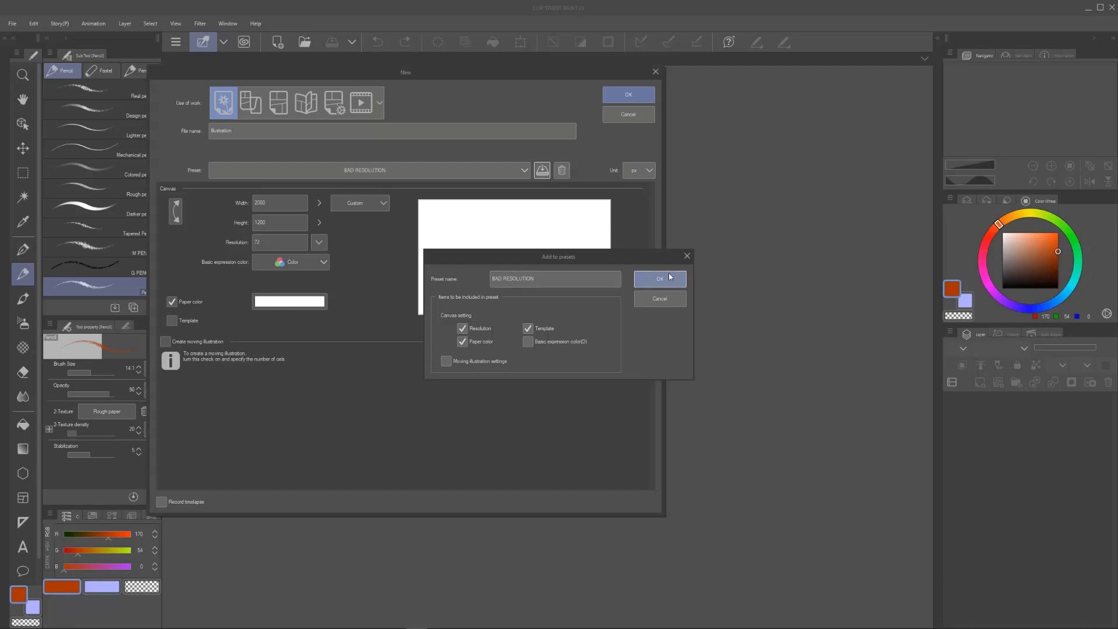
Switch the size unit to pt, then back to px
click(648, 170)
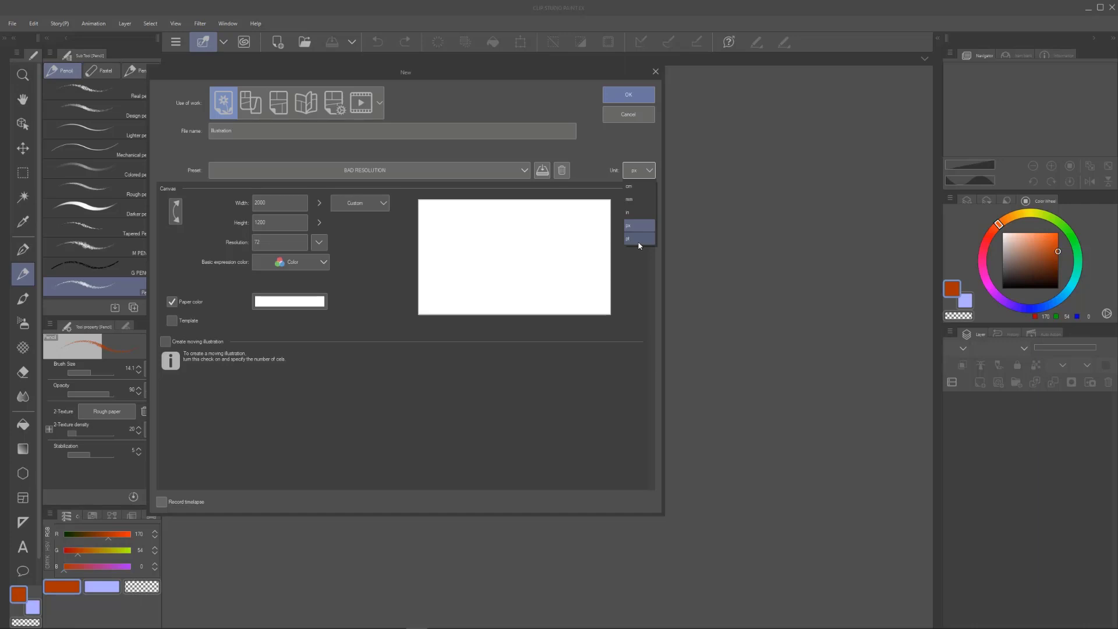
click(640, 239)
click(647, 173)
click(642, 225)
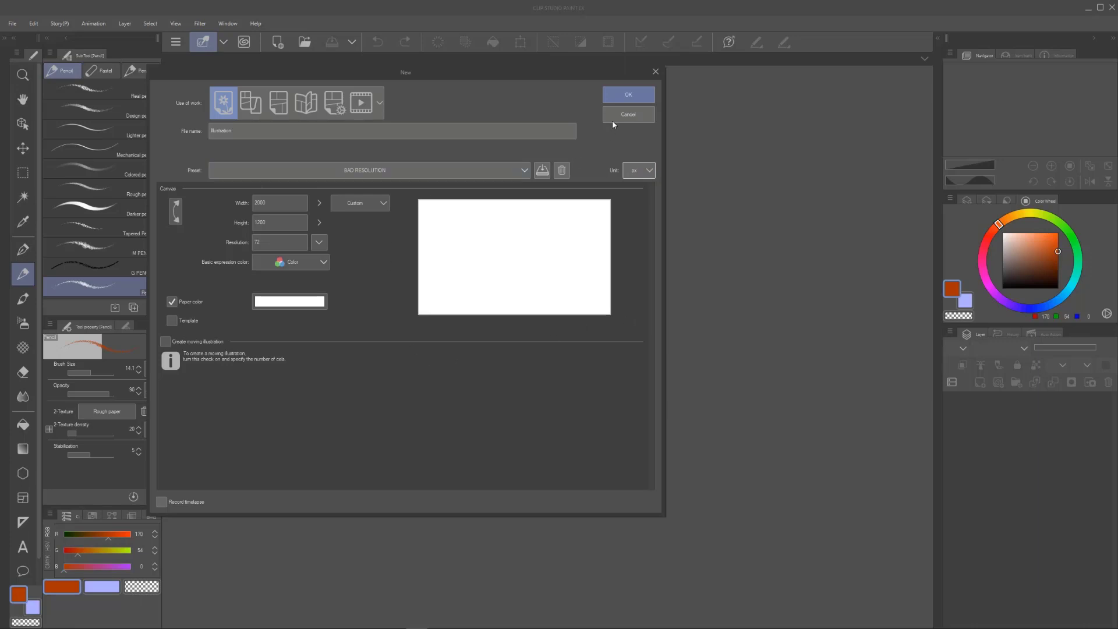
Create the 72 dpi canvas and sketch five loose orange pencil ovals of varying sizes
click(629, 96)
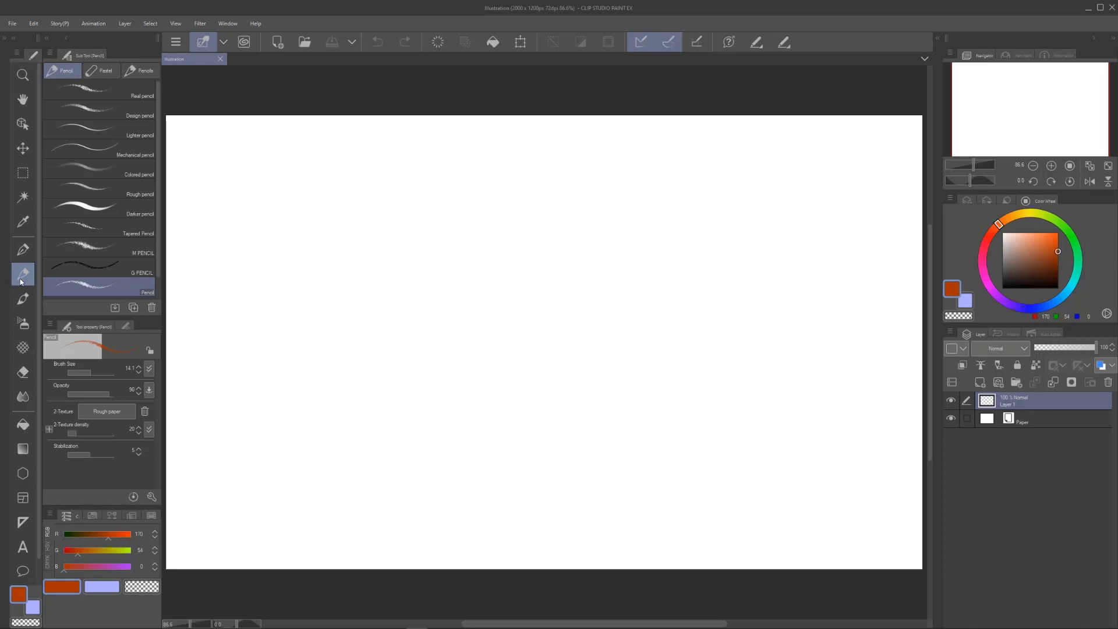
mouse_move(522, 274)
mouse_down()
mouse_move(466, 358)
mouse_move(514, 409)
mouse_move(606, 343)
mouse_move(578, 268)
mouse_move(483, 337)
mouse_up()
mouse_move(663, 375)
mouse_down()
mouse_move(619, 452)
mouse_move(688, 358)
mouse_move(626, 428)
mouse_up()
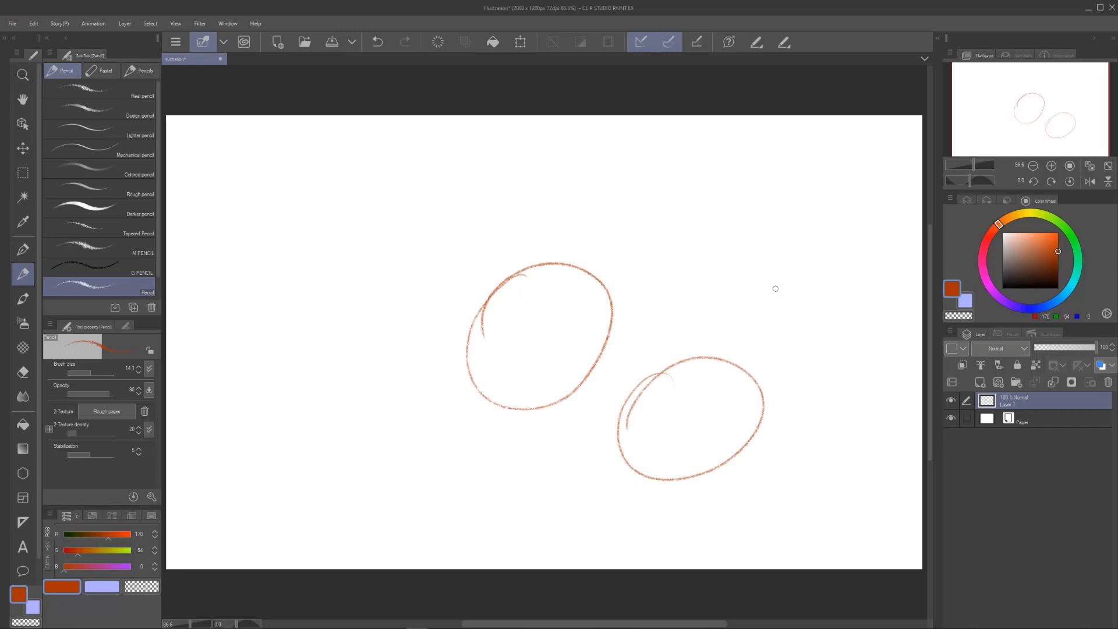
mouse_move(751, 245)
mouse_down()
mouse_move(759, 330)
mouse_move(688, 284)
mouse_up()
mouse_move(434, 456)
mouse_down()
mouse_move(428, 484)
mouse_move(440, 454)
mouse_move(512, 445)
mouse_up()
Zoom in on one oval stroke to inspect its pixels
scroll(551, 287, up, 10)
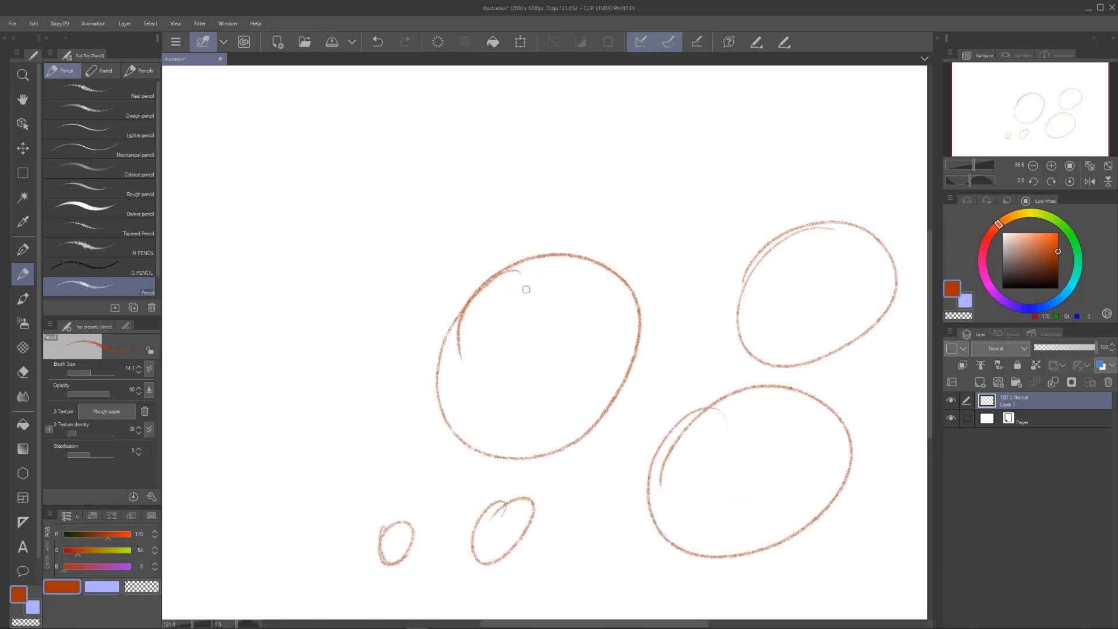
scroll(463, 301, up, 7)
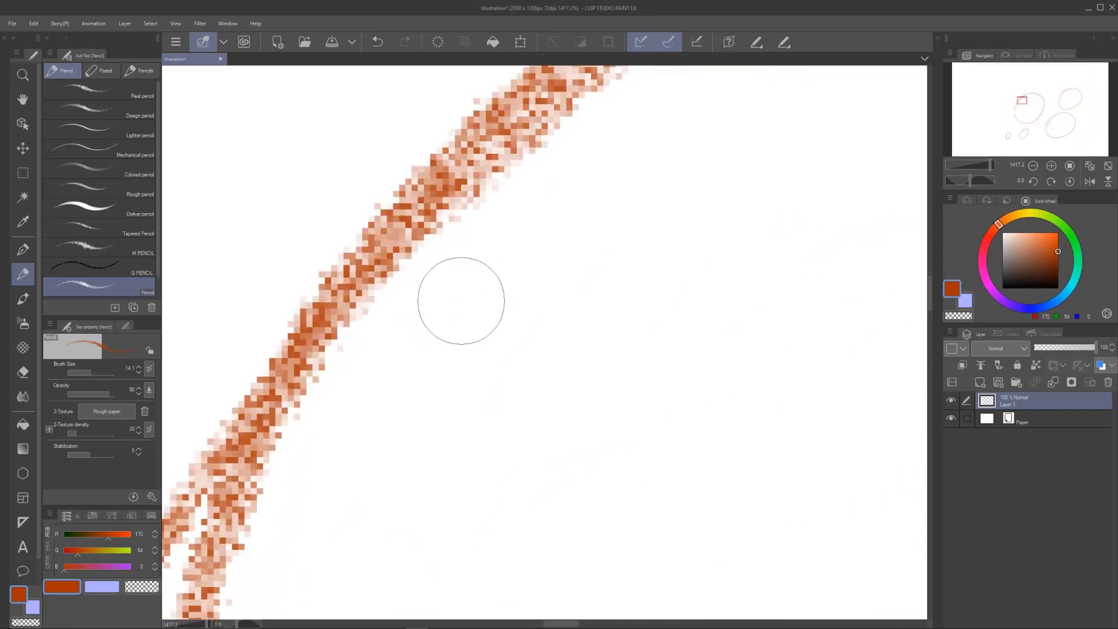
scroll(461, 301, down, 3)
scroll(461, 300, up, 4)
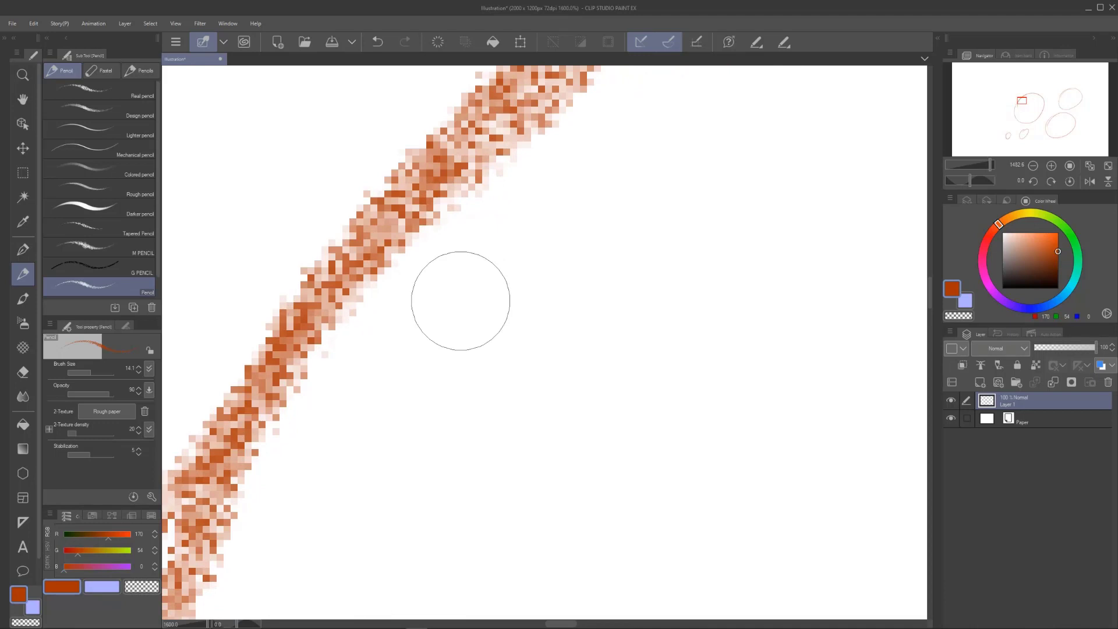
scroll(460, 300, up, 1)
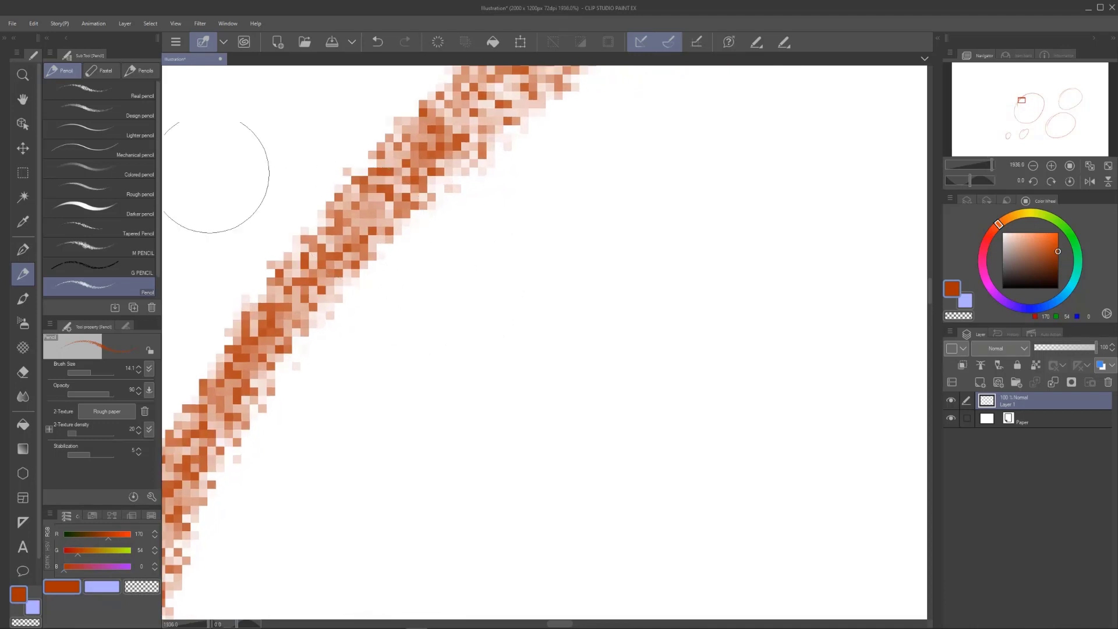
Create a second canvas from the 2K preset (2560 × 1440, 300 dpi) and draw two orange ovals
click(11, 23)
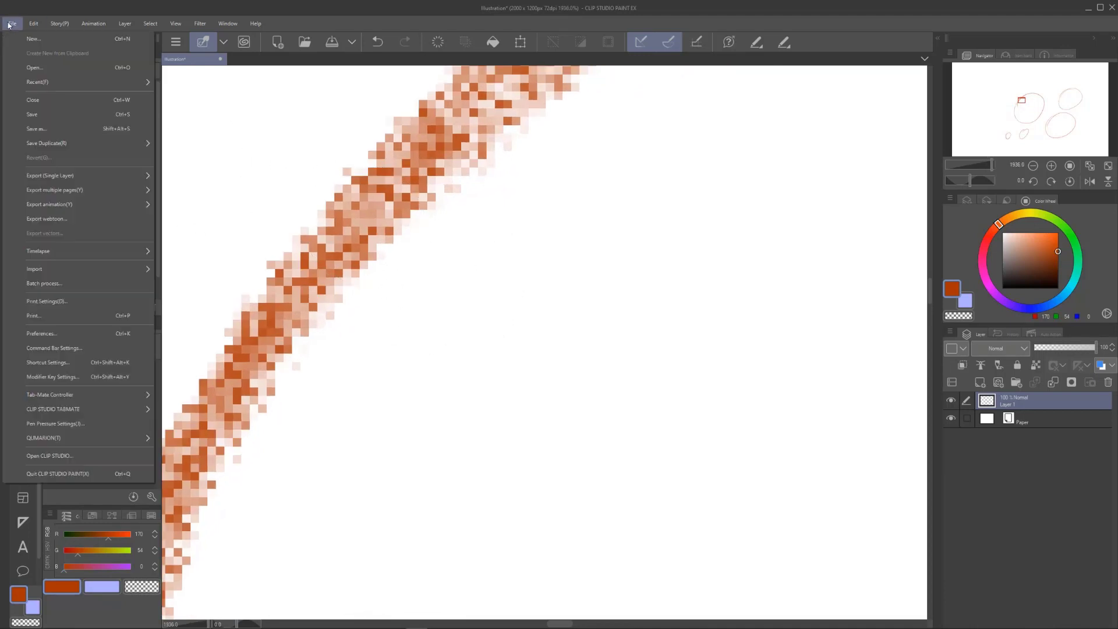
key(Escape)
key(ctrl+n)
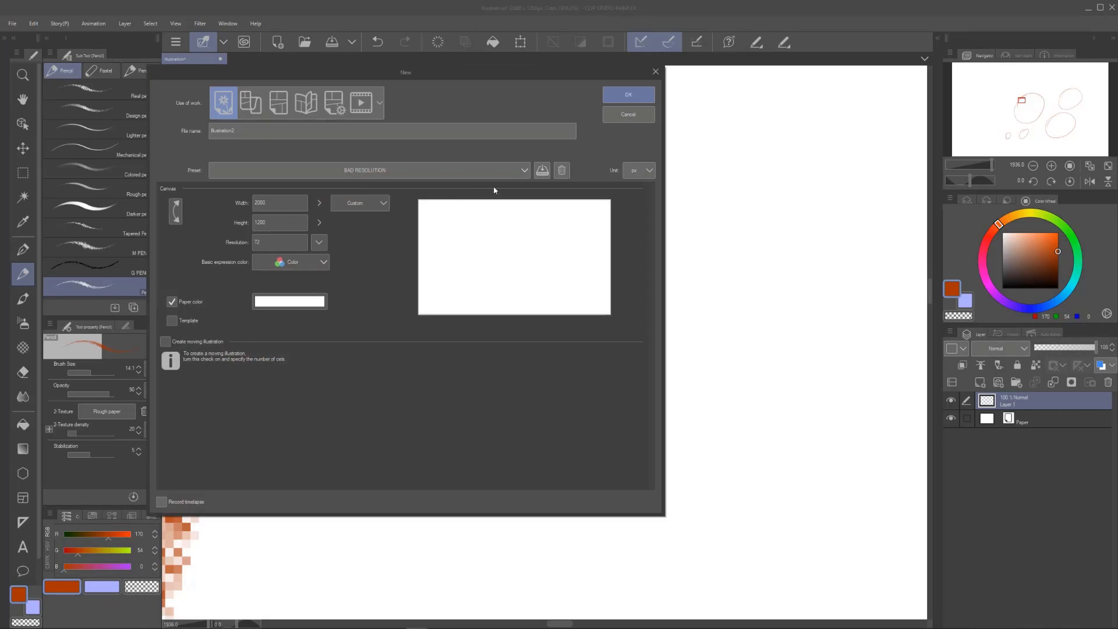
click(514, 174)
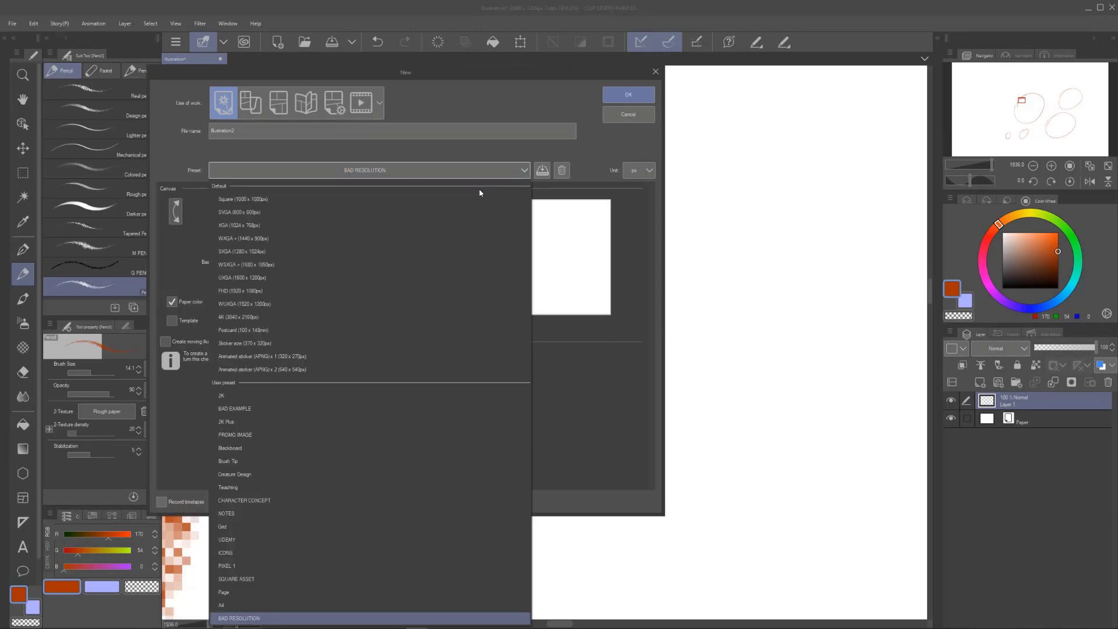
click(315, 397)
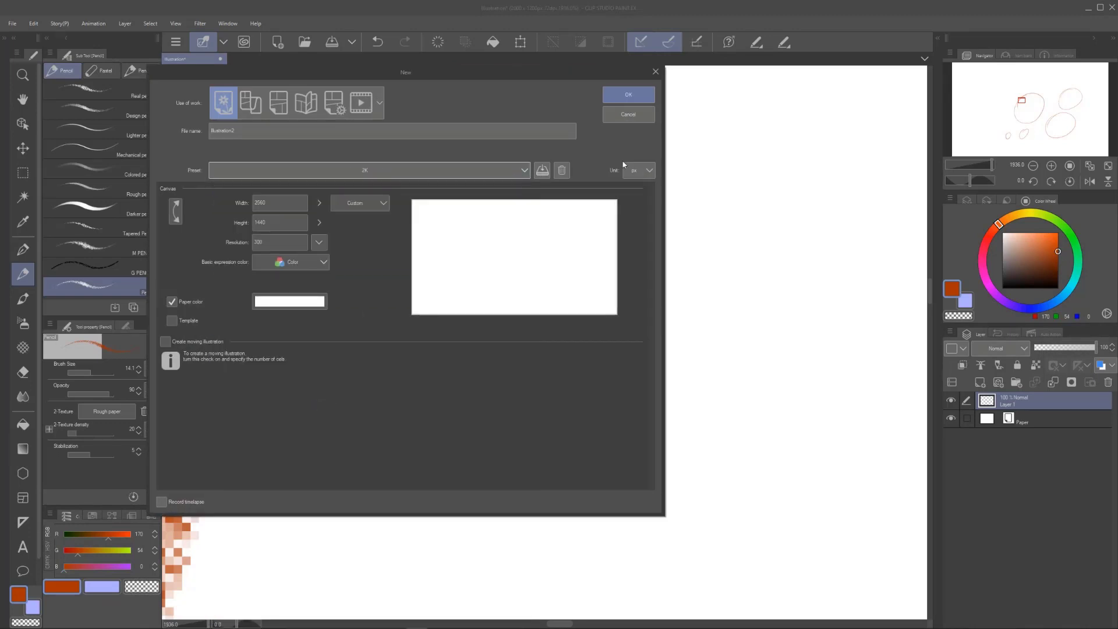
click(637, 99)
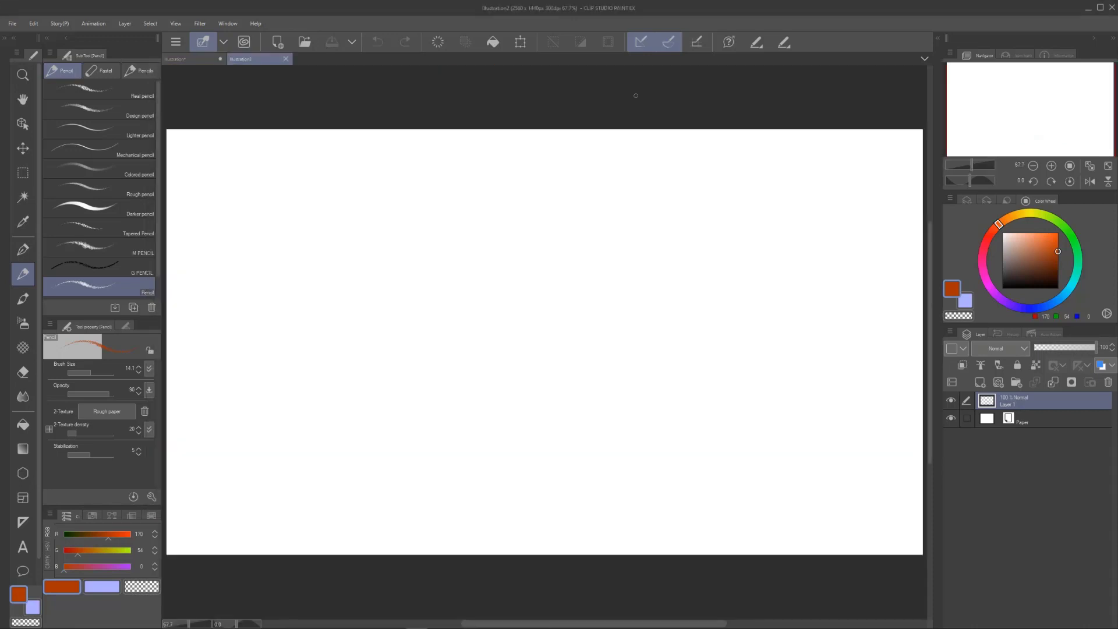
mouse_move(541, 250)
mouse_down()
mouse_move(589, 267)
mouse_move(481, 349)
mouse_up()
mouse_move(687, 316)
mouse_down()
mouse_move(722, 319)
mouse_move(648, 350)
mouse_up()
Add two small circles below the big ovals and zoom in on the strokes
drag(508, 401, 465, 425)
drag(561, 378, 549, 415)
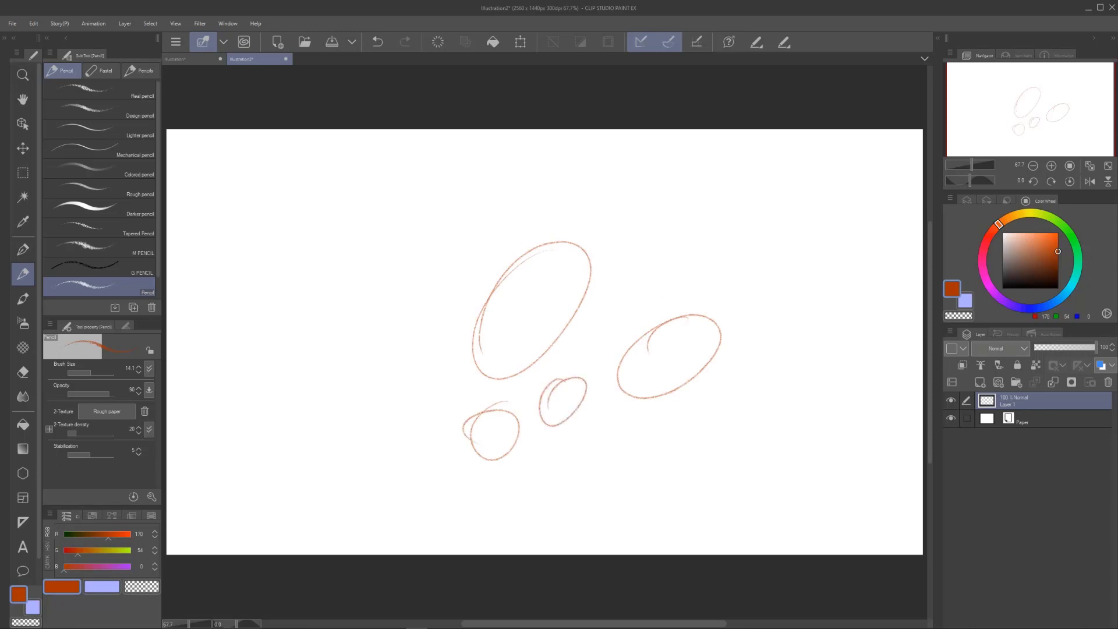
scroll(519, 290, up, 8)
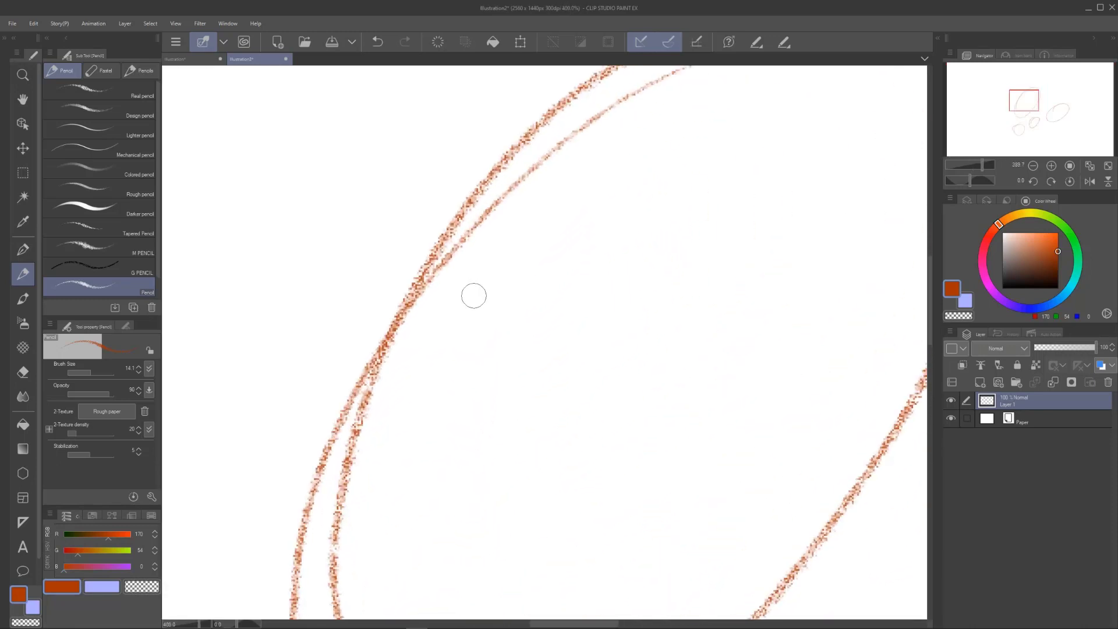
scroll(473, 295, up, 2)
scroll(474, 296, up, 2)
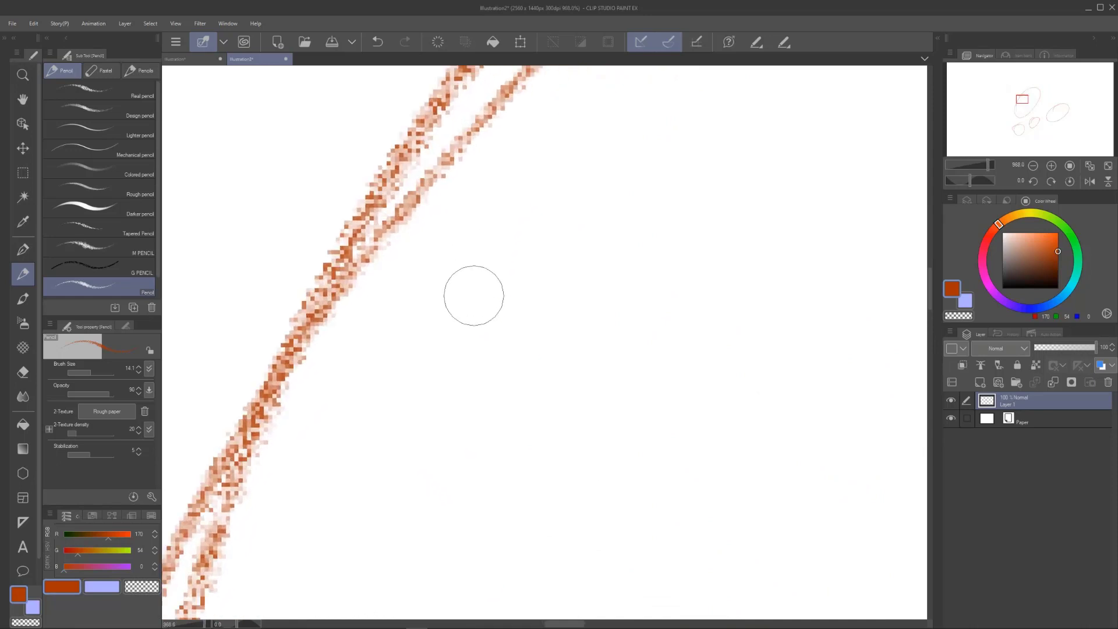
scroll(473, 295, down, 4)
scroll(473, 296, up, 5)
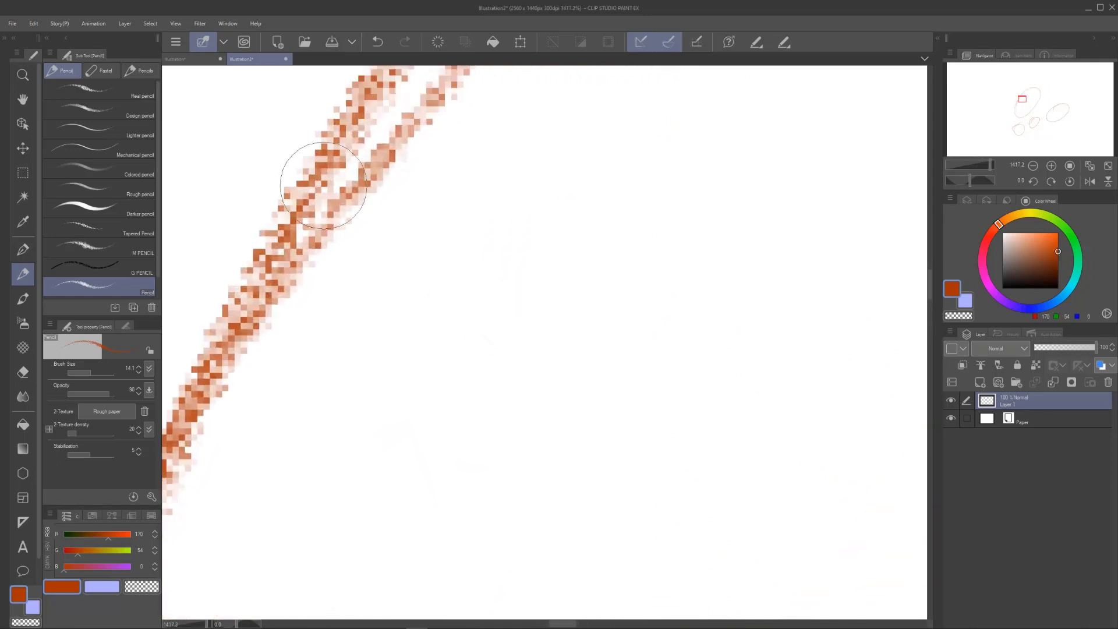
Toggle between the 72 dpi and 300 dpi canvases to compare pixels, ending on 72 dpi
click(195, 57)
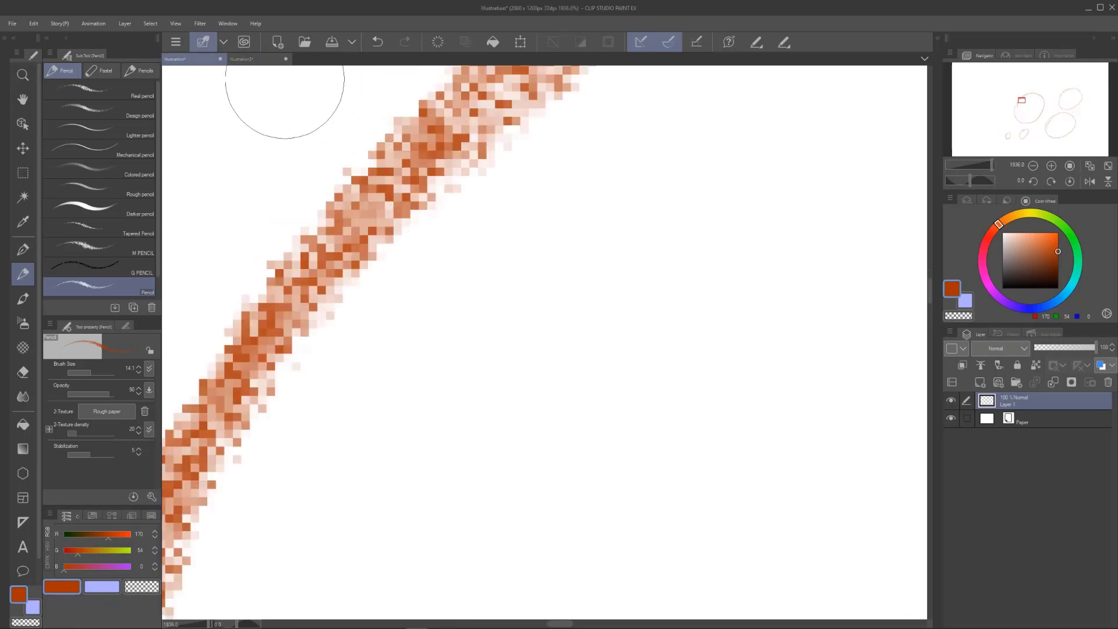
click(265, 56)
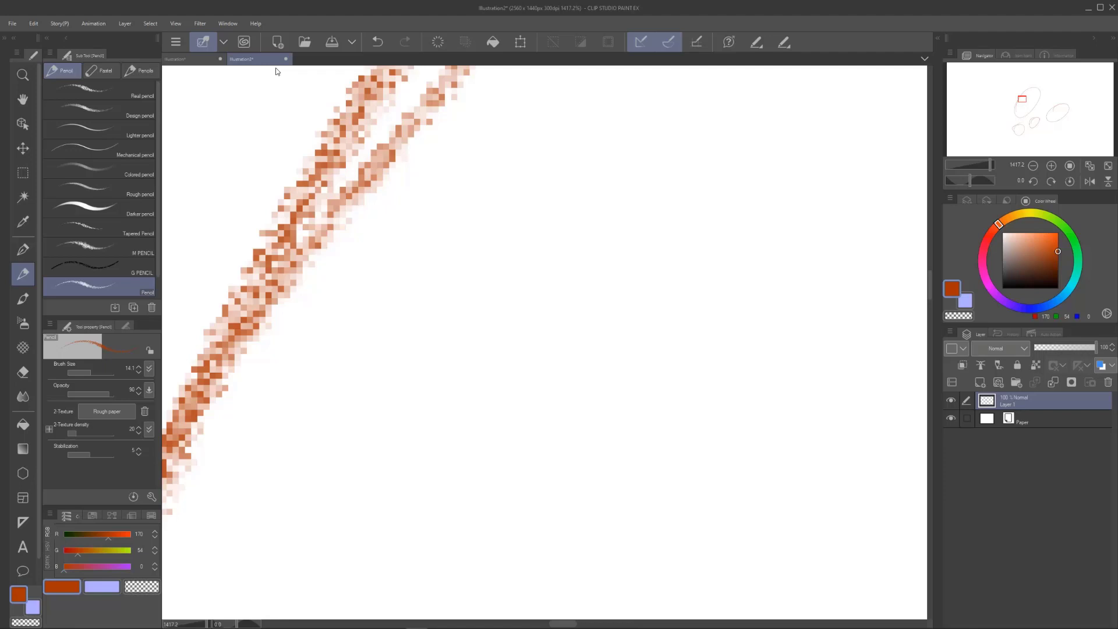
click(203, 58)
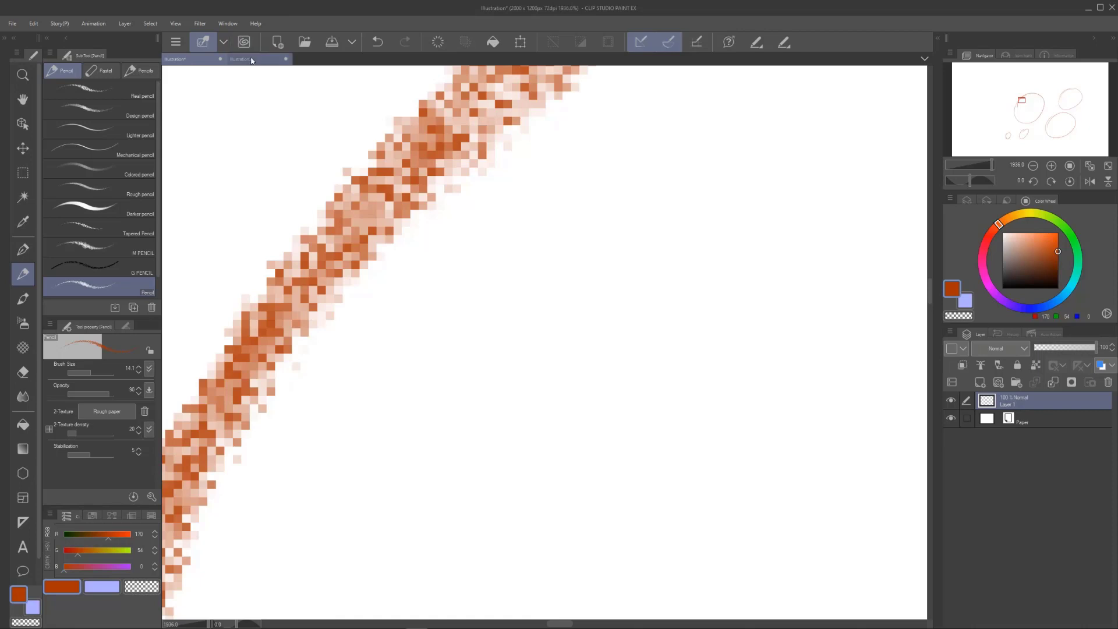
click(252, 60)
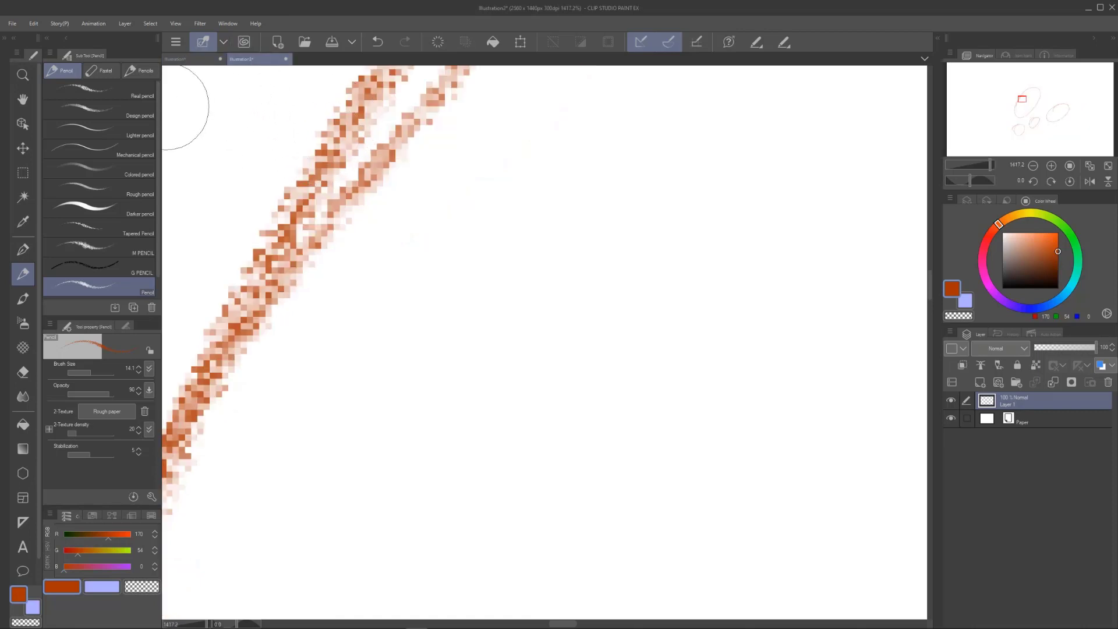
click(220, 59)
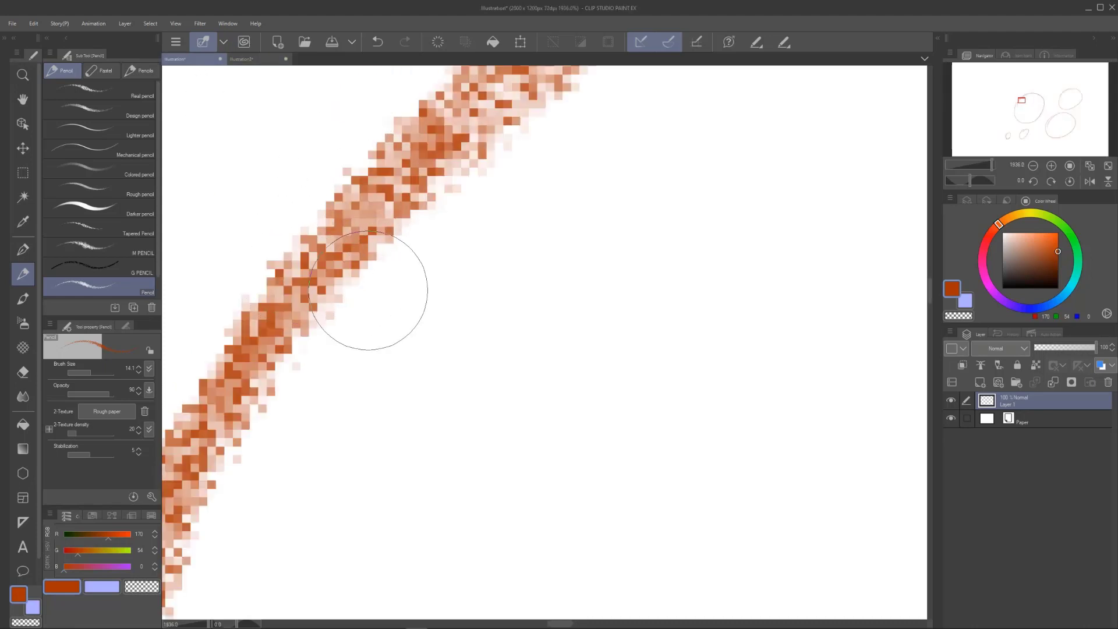
Draw a matching curved pencil stroke on the 72 dpi canvas and the 300 dpi canvas
mouse_move(346, 434)
mouse_down()
mouse_move(390, 369)
mouse_move(468, 316)
mouse_move(543, 286)
mouse_move(659, 283)
mouse_move(766, 335)
mouse_up()
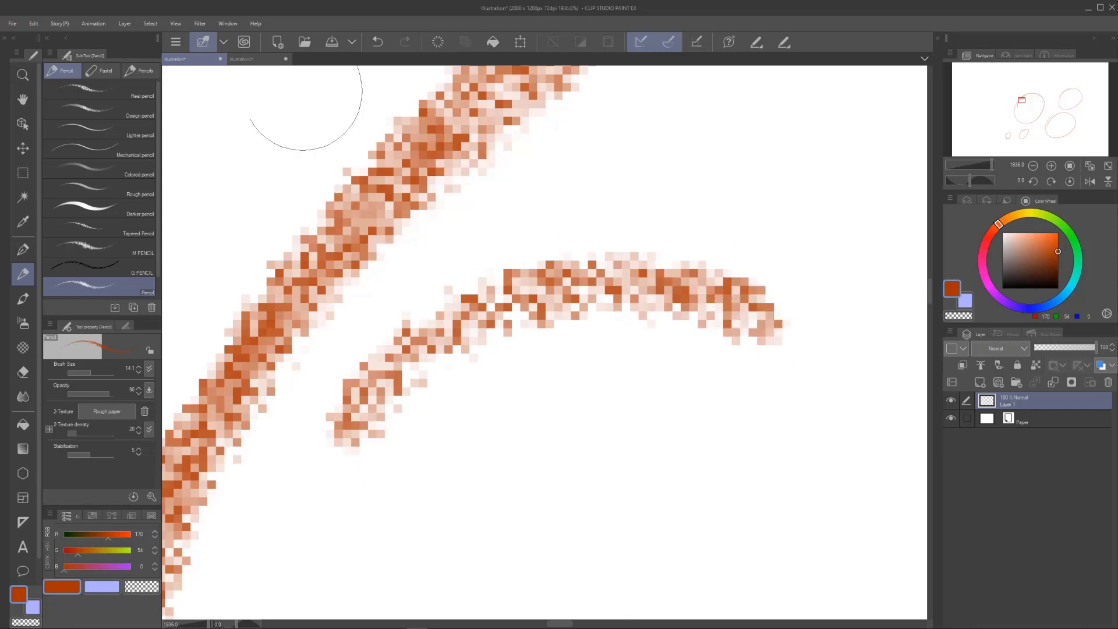
click(266, 60)
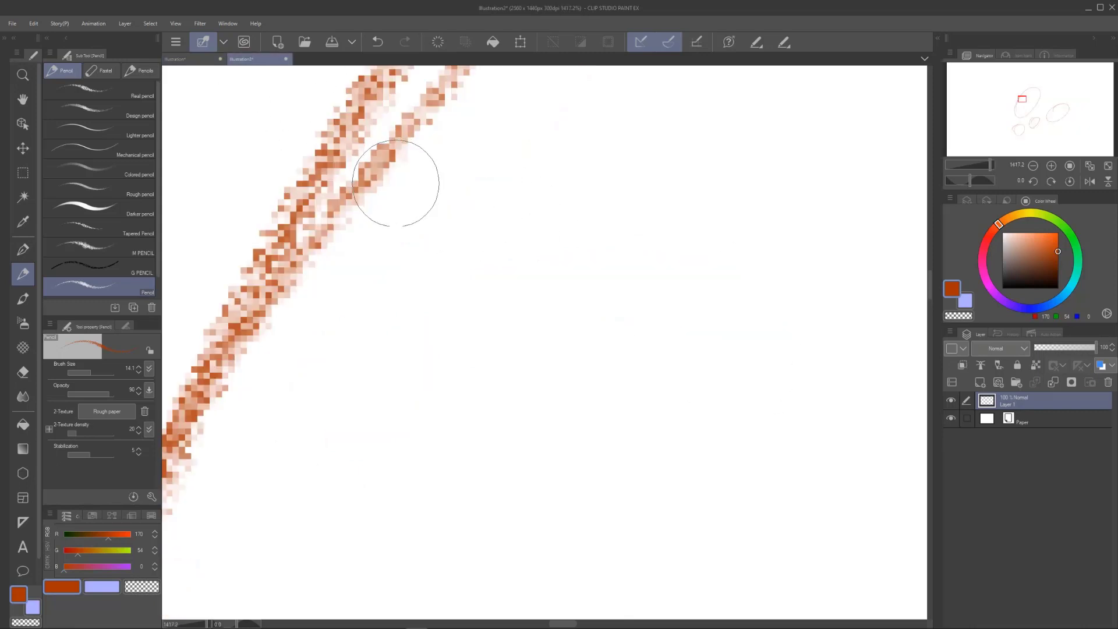
mouse_move(364, 304)
mouse_down()
mouse_move(405, 255)
mouse_move(458, 228)
mouse_move(541, 212)
mouse_move(617, 227)
mouse_move(684, 270)
mouse_move(706, 313)
mouse_up()
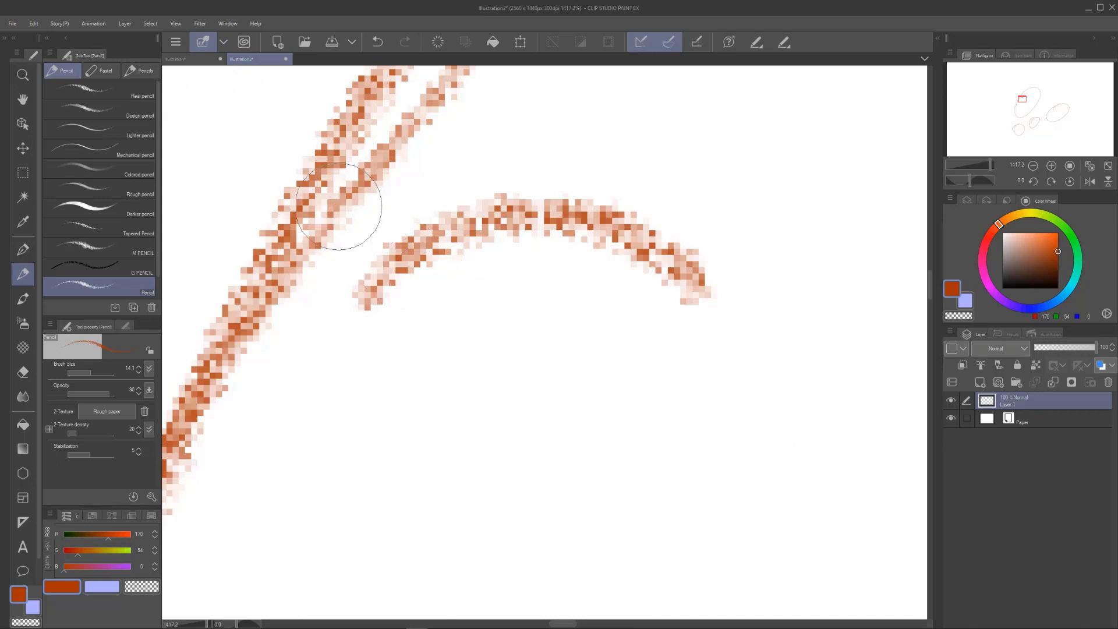
click(178, 59)
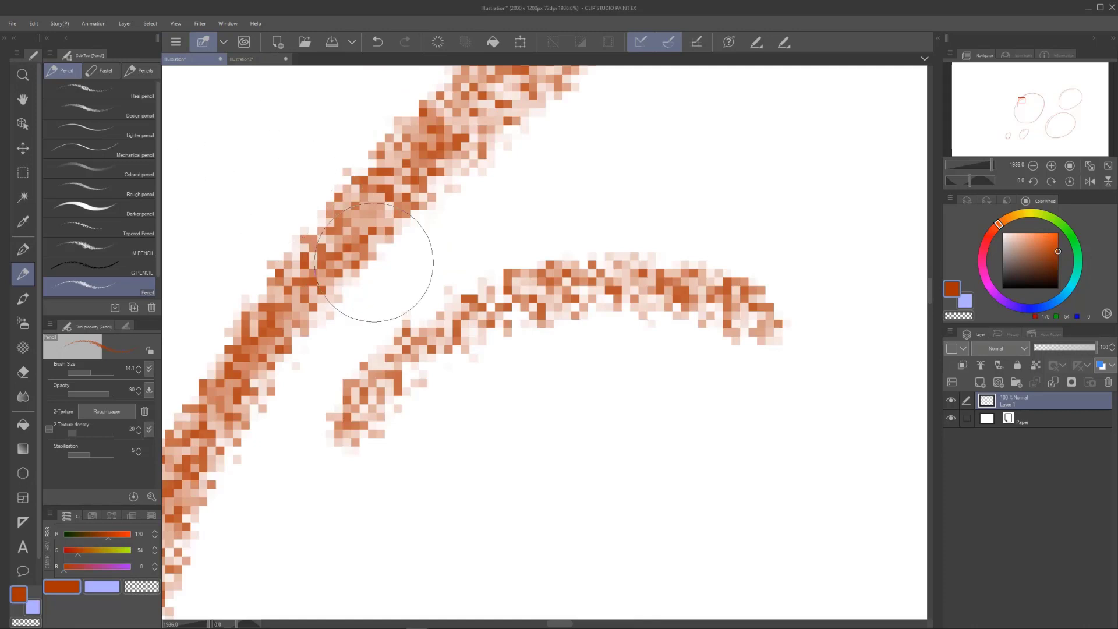
Zoom out on the 72 dpi canvas to view its blocky orange ovals
scroll(373, 262, up, 3)
scroll(373, 262, down, 5)
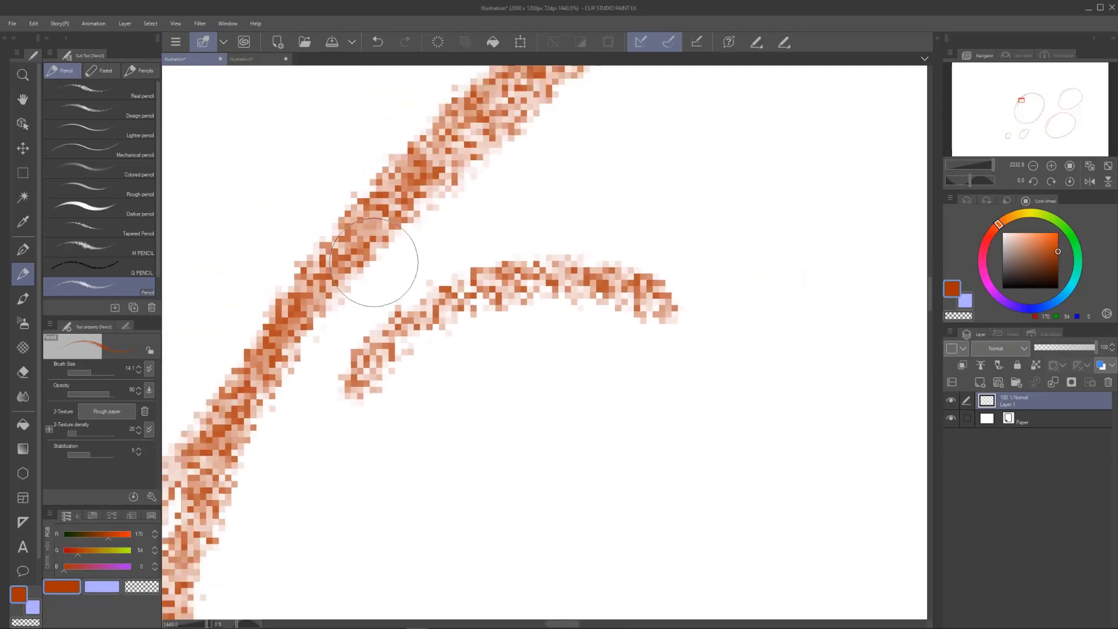
scroll(373, 262, down, 3)
scroll(373, 262, up, 5)
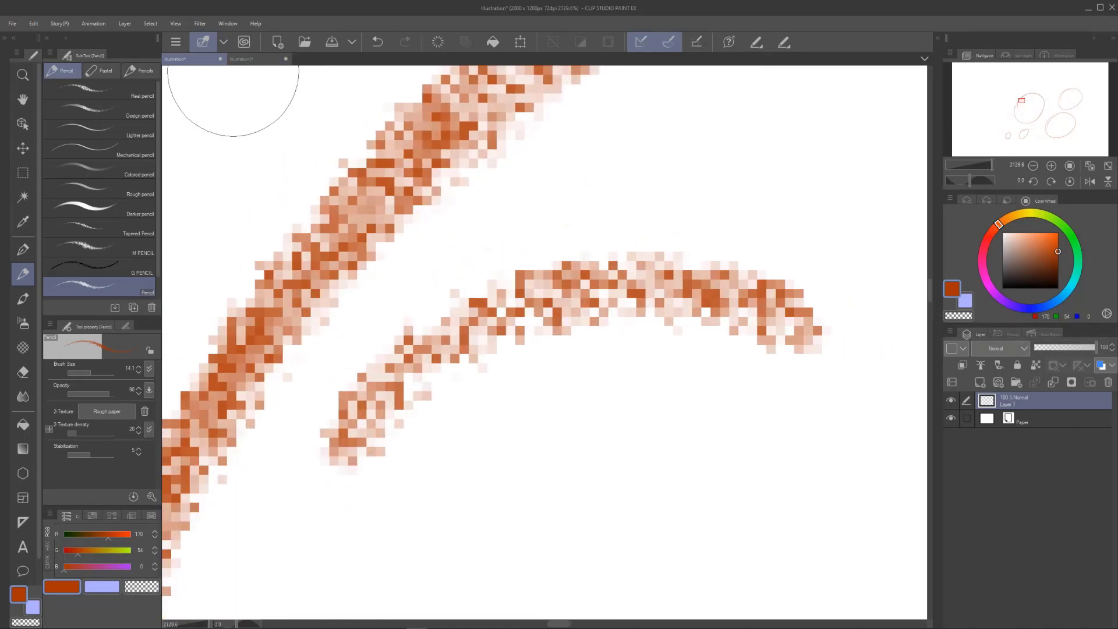
scroll(255, 173, down, 8)
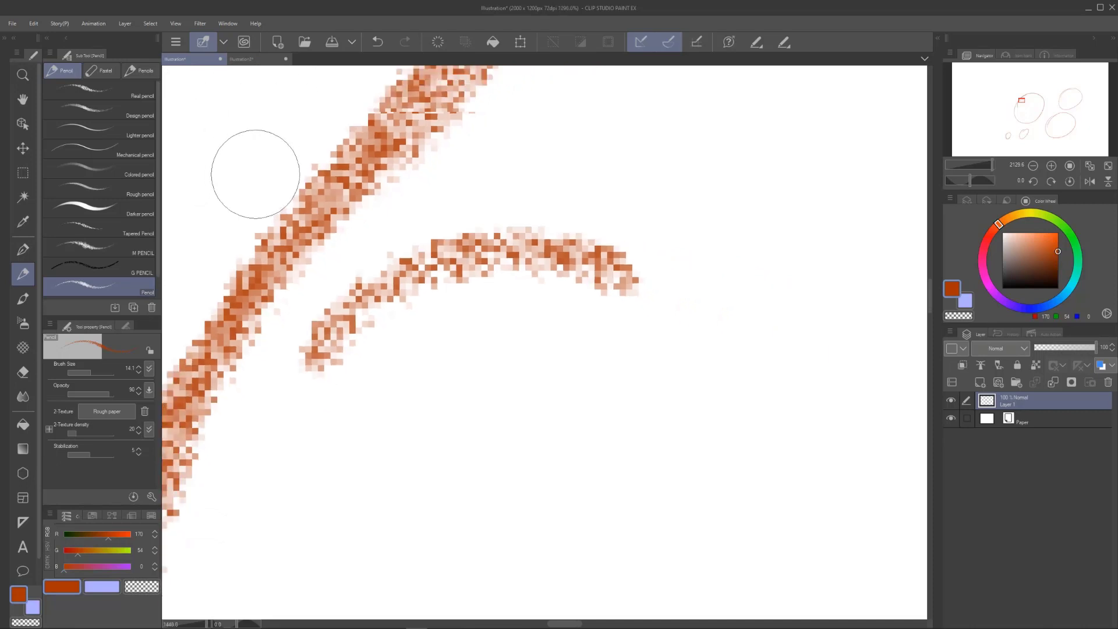
scroll(255, 174, down, 3)
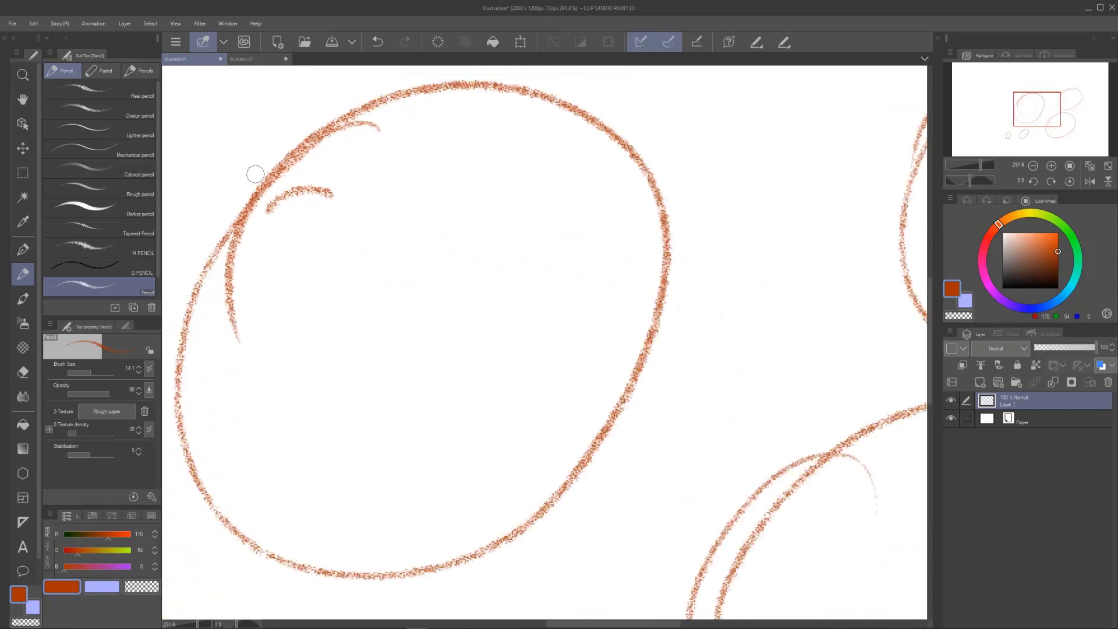
Review the 300 dpi canvas, then close the 72 dpi Illustration canvas, discarding its changes
click(259, 60)
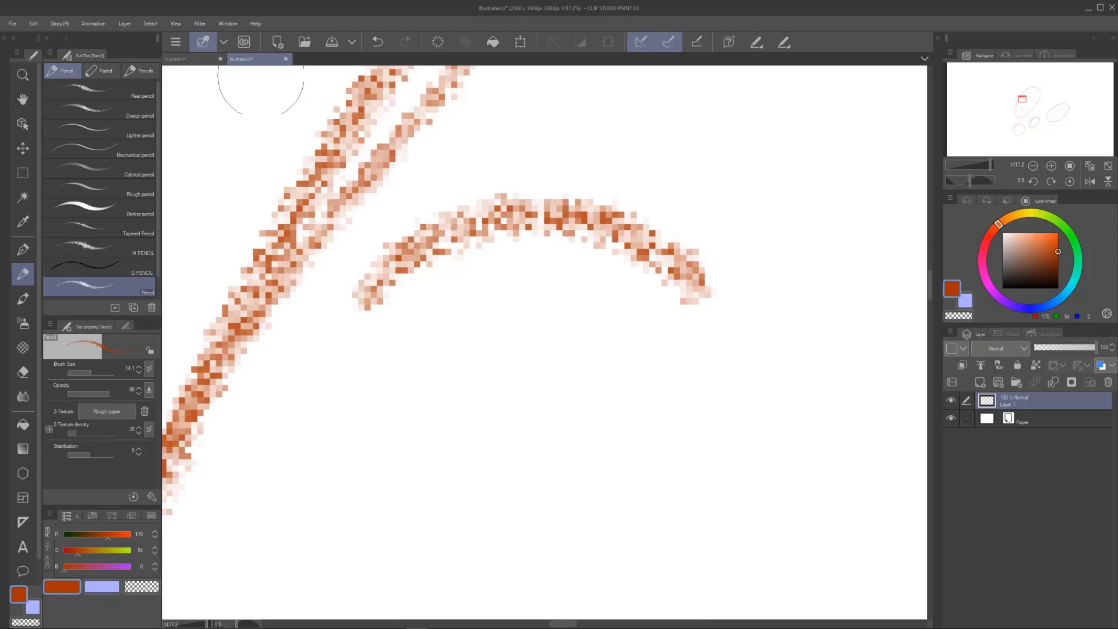
scroll(278, 170, down, 5)
scroll(278, 170, down, 6)
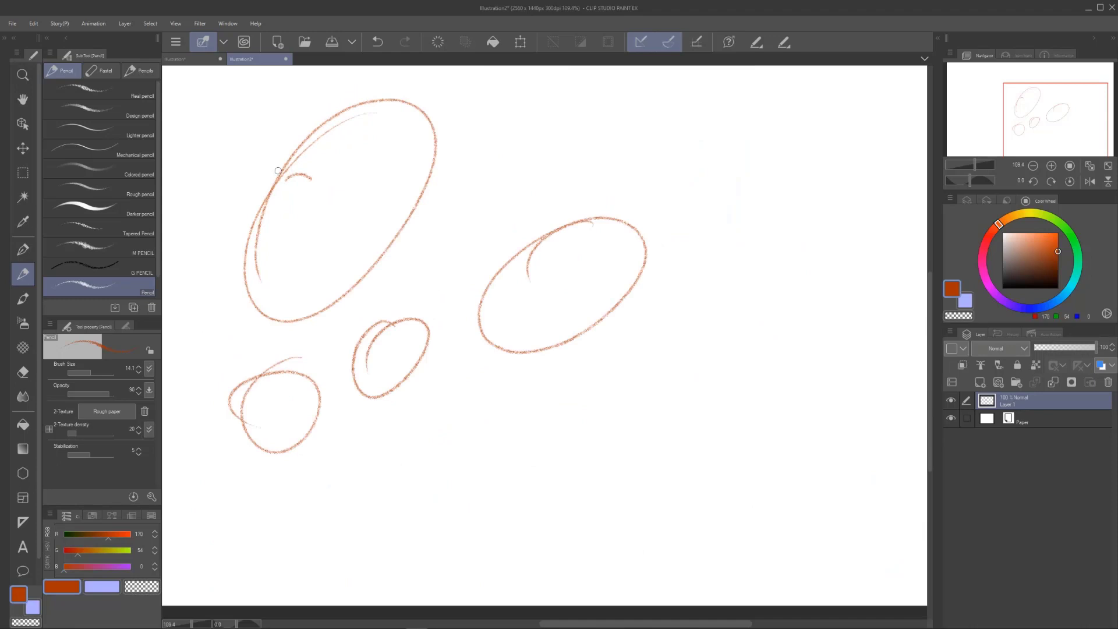
click(217, 61)
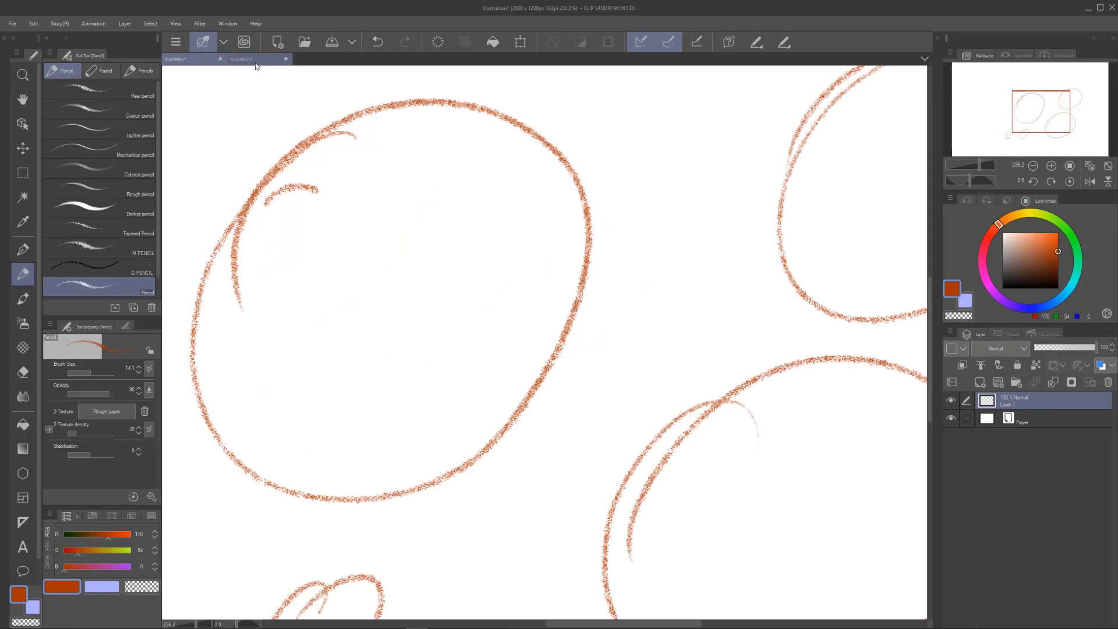
click(221, 59)
click(553, 242)
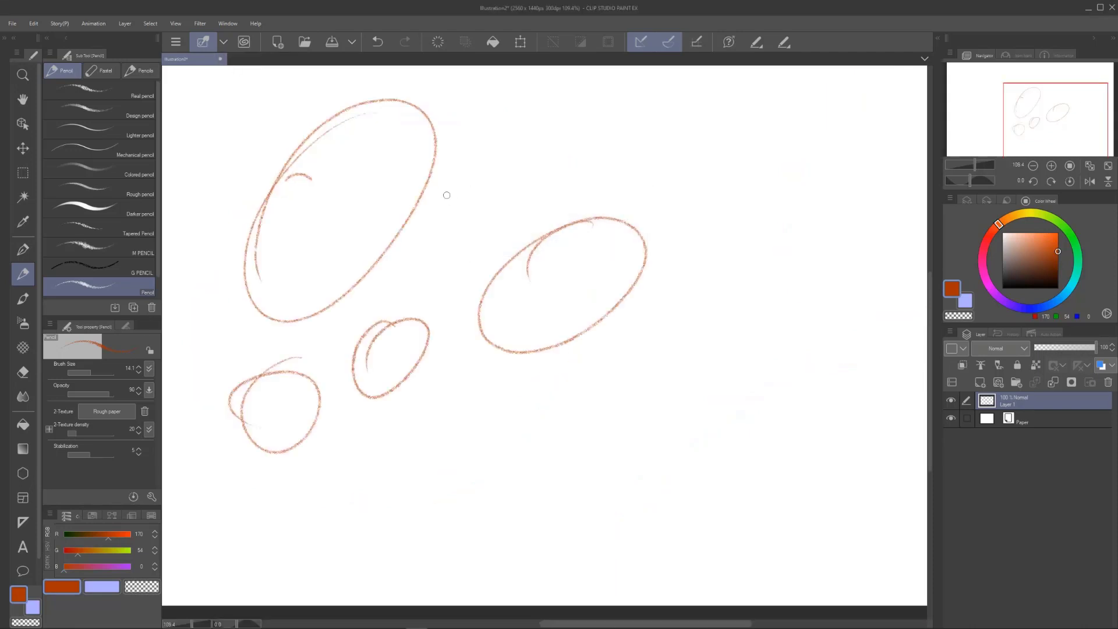
scroll(264, 165, up, 2)
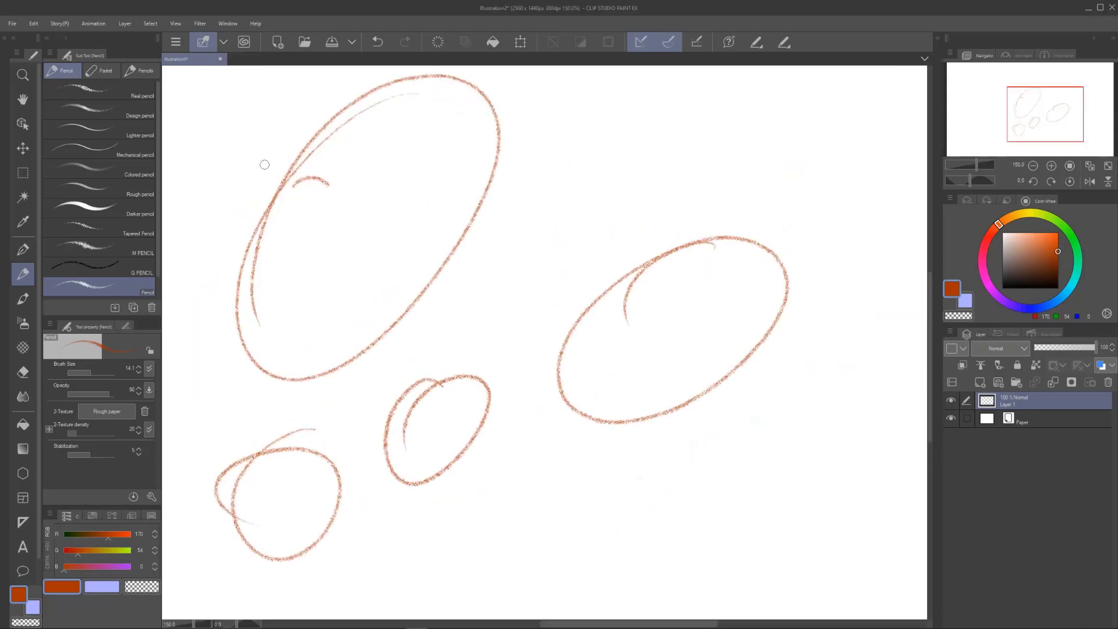
scroll(265, 165, down, 1)
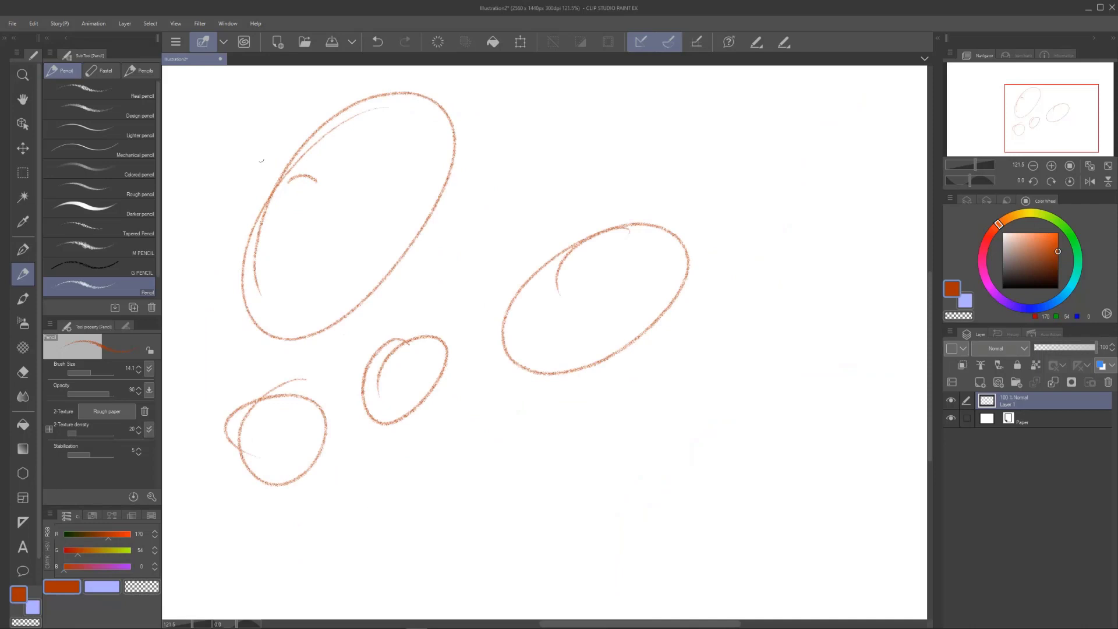
Create a new 2560 x 1440 canvas at 600 dpi resolution
click(12, 23)
click(32, 40)
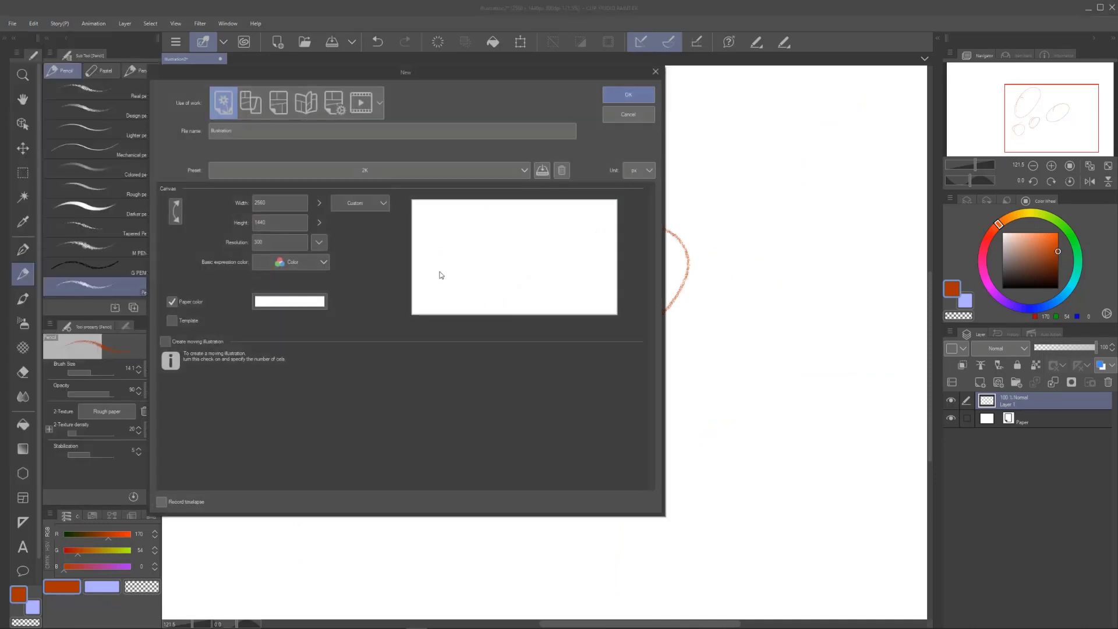
click(315, 247)
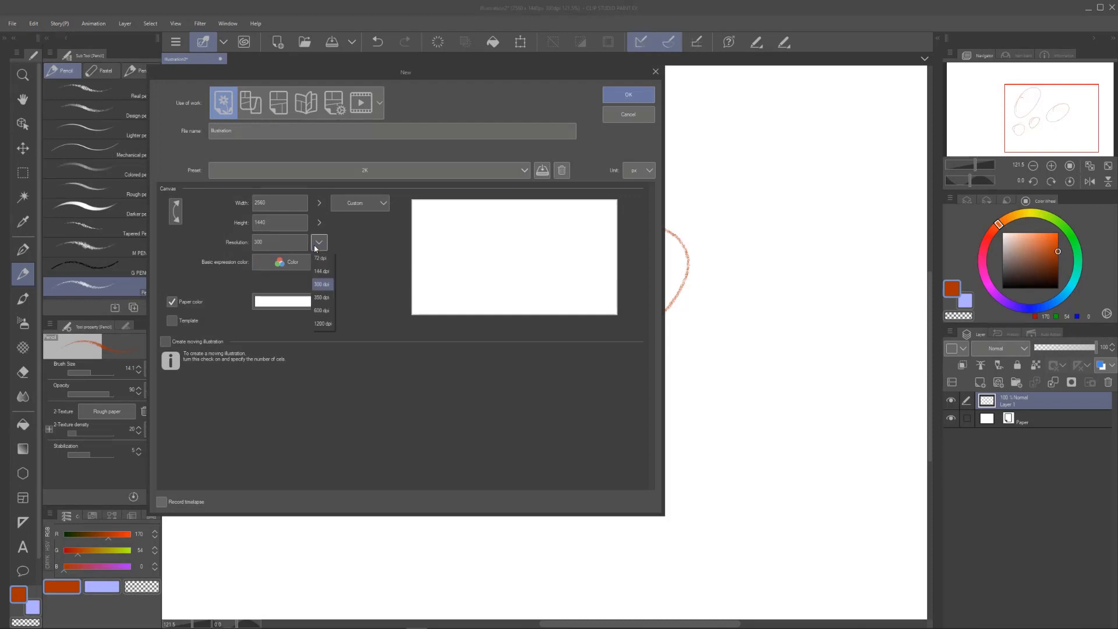
click(330, 309)
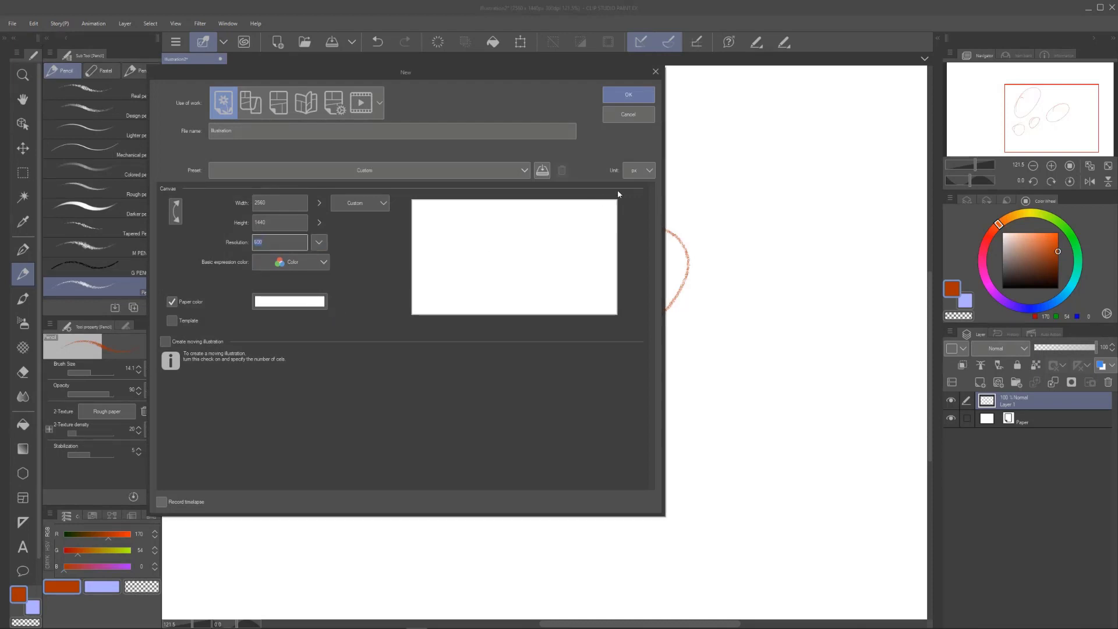
click(634, 96)
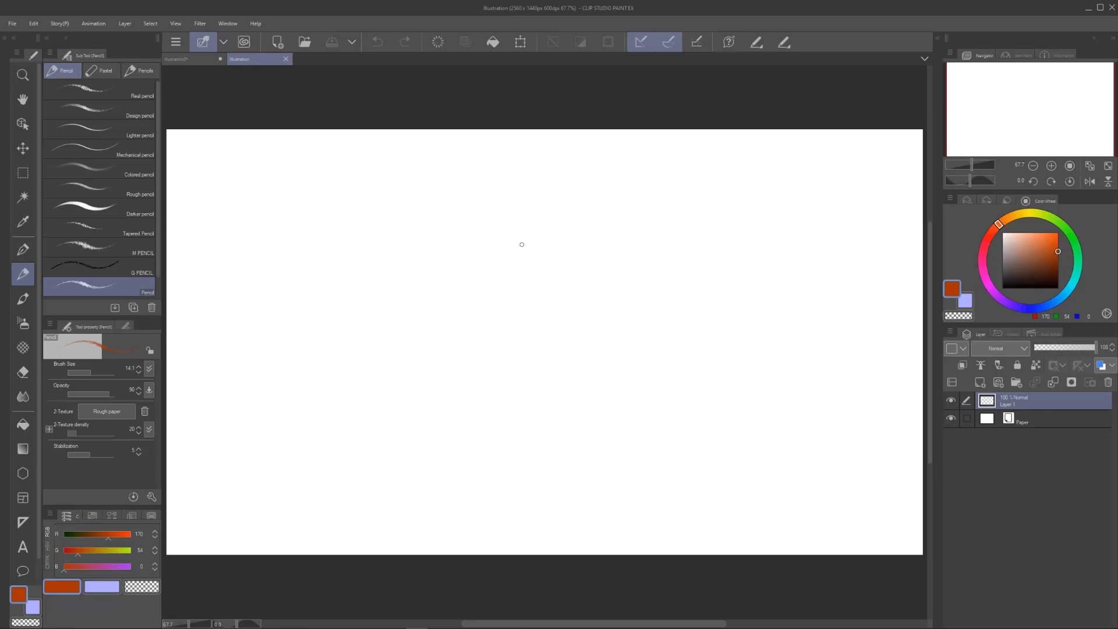
Sketch eight orange pencil ovals: a large central one with smaller ovals around it
mouse_move(530, 256)
mouse_down()
mouse_move(466, 345)
mouse_move(590, 285)
mouse_move(494, 269)
mouse_up()
mouse_move(536, 300)
mouse_down()
mouse_move(527, 340)
mouse_move(544, 308)
mouse_up()
mouse_move(602, 350)
mouse_down()
mouse_move(590, 367)
mouse_move(602, 349)
mouse_up()
mouse_move(627, 312)
mouse_down()
mouse_move(610, 330)
mouse_move(629, 313)
mouse_up()
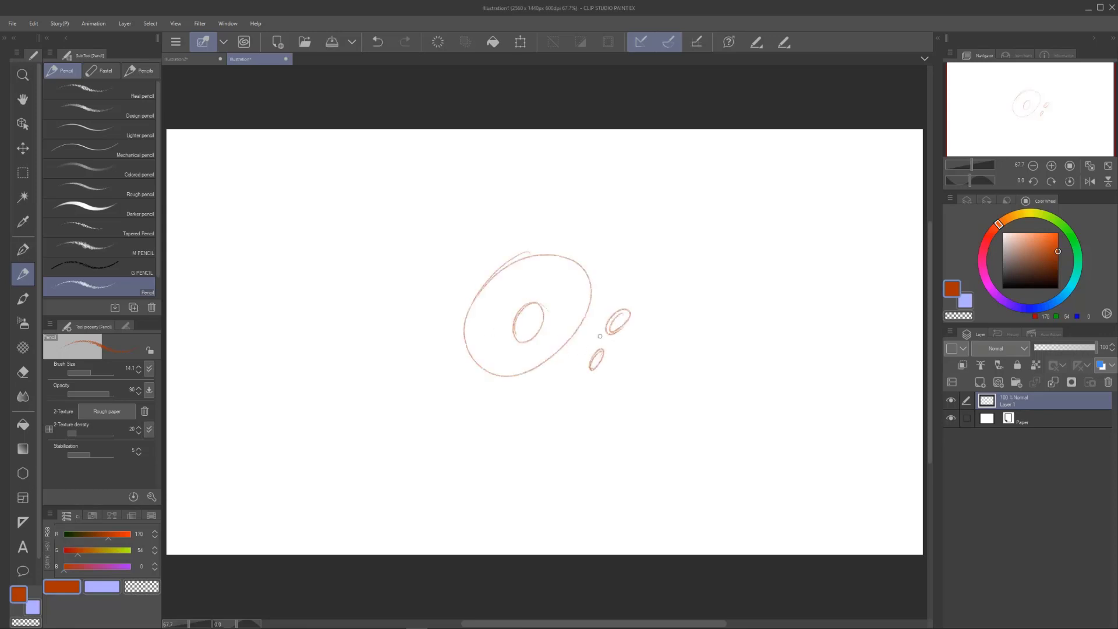
drag(539, 389, 537, 384)
drag(466, 387, 489, 381)
drag(393, 299, 436, 285)
mouse_move(440, 211)
mouse_down()
mouse_move(396, 233)
mouse_move(418, 279)
mouse_up()
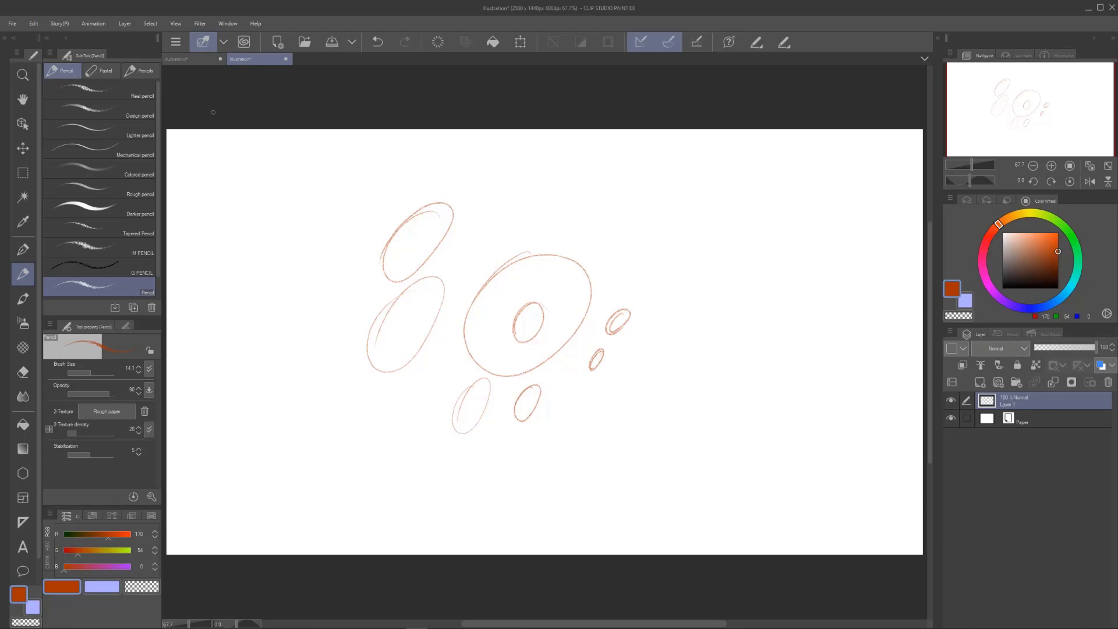
Compare against the 300 dpi canvas, then return to the 600 dpi canvas
click(184, 60)
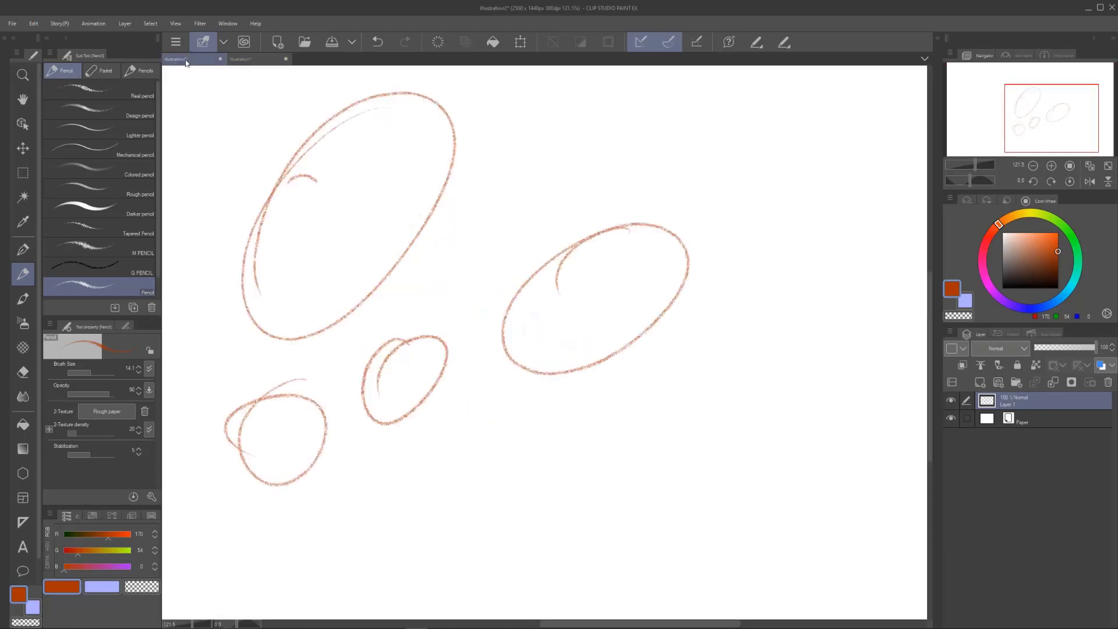
scroll(438, 287, down, 4)
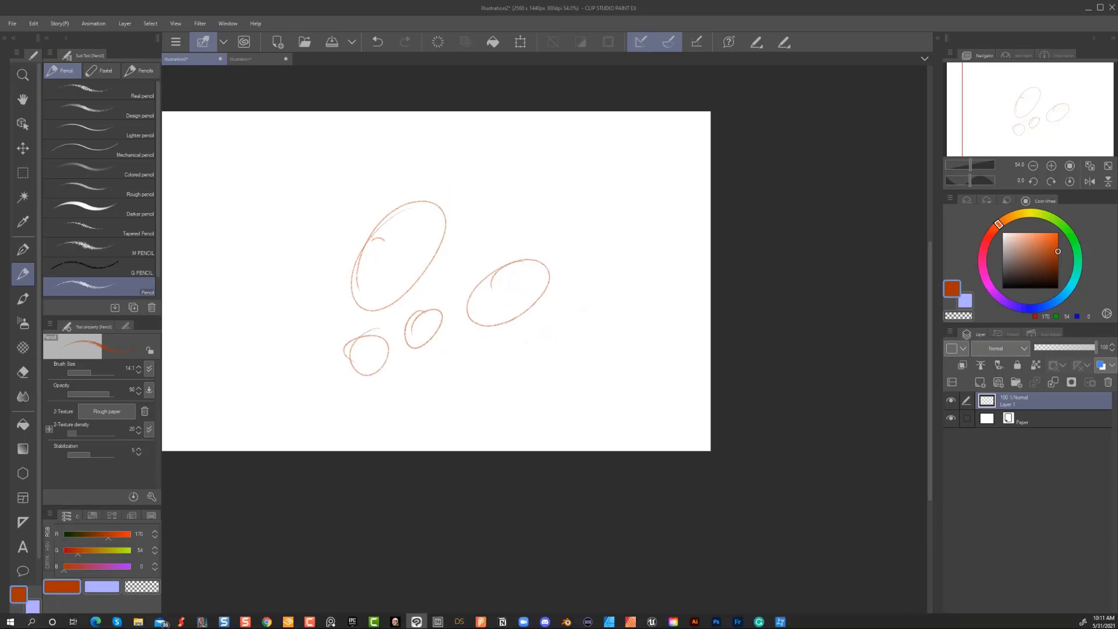
scroll(516, 371, up, 1)
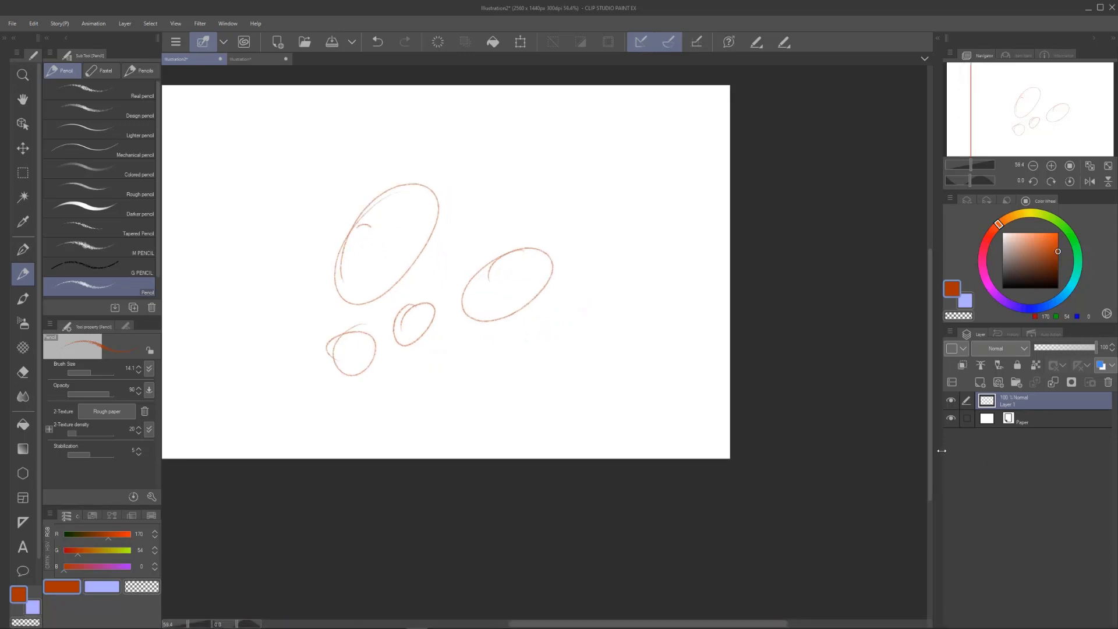
scroll(927, 453, up, 3)
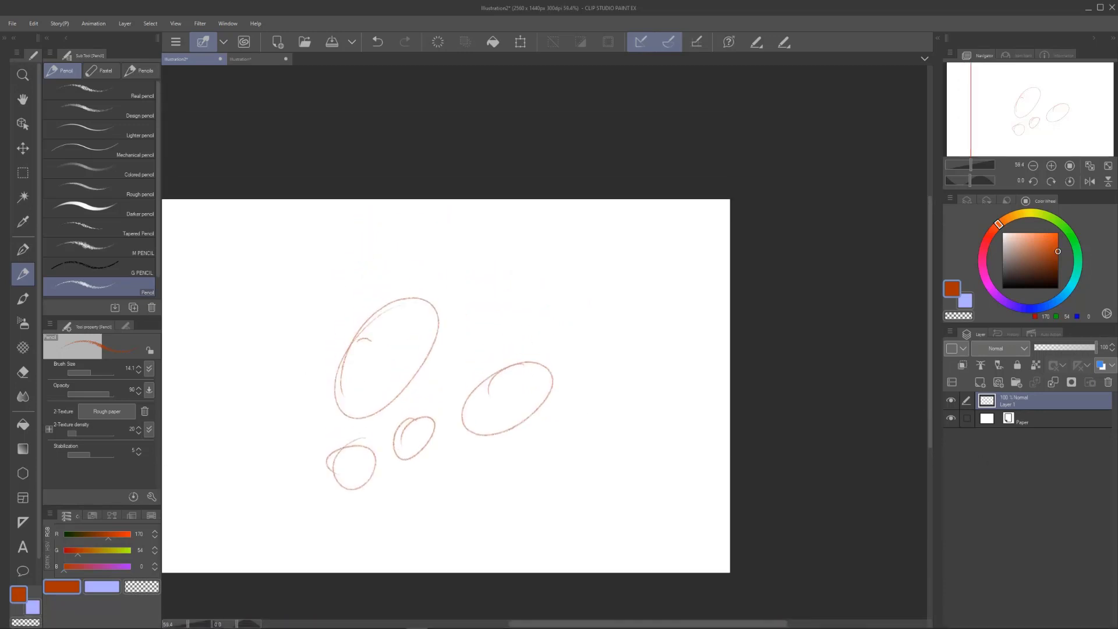
click(241, 59)
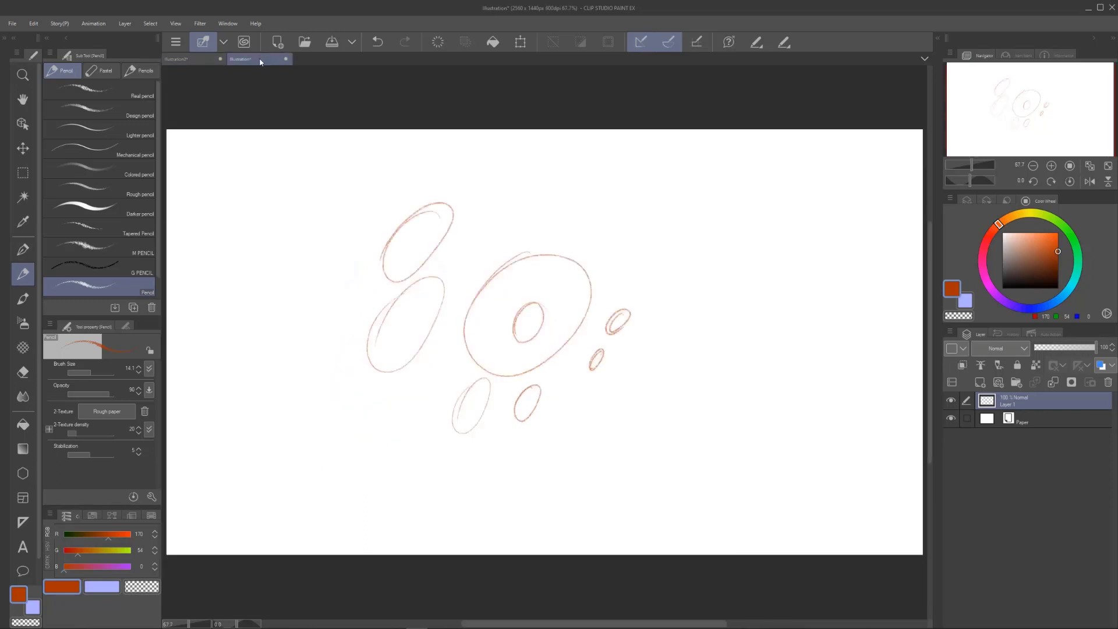
Add two more ovals at the lower right and a curved stroke beside them
mouse_move(658, 417)
mouse_down()
mouse_move(654, 462)
mouse_move(629, 439)
mouse_move(666, 409)
mouse_up()
drag(696, 350, 655, 400)
mouse_move(584, 429)
mouse_down()
mouse_move(609, 417)
mouse_move(583, 431)
mouse_up()
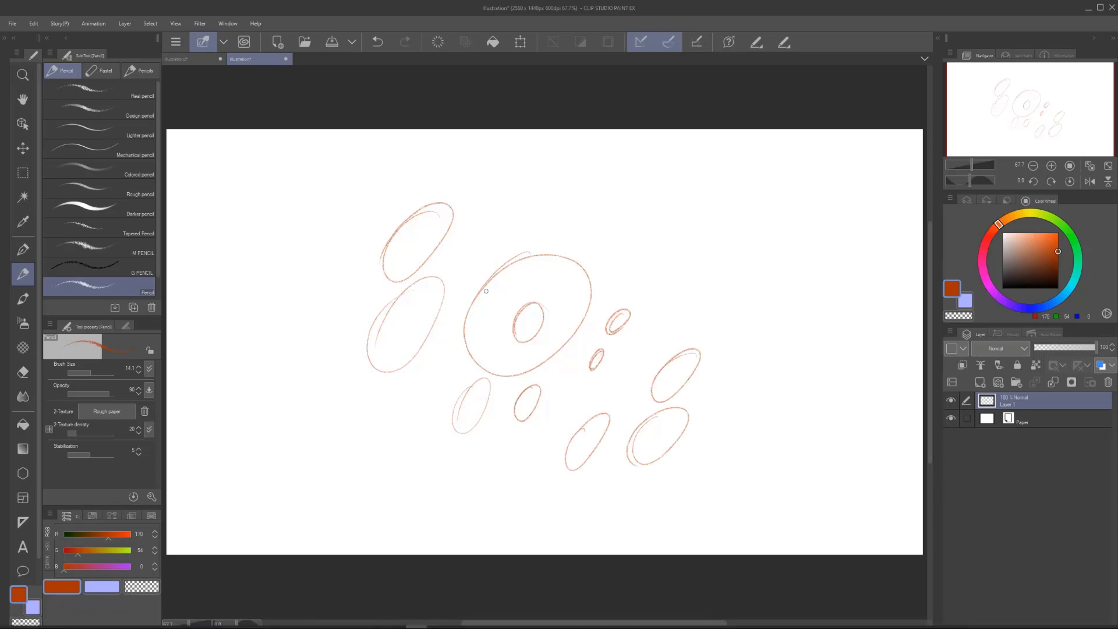
Zoom in on the 600 dpi pencil strokes to inspect their pixels, then zoom back out
scroll(485, 291, up, 2)
scroll(486, 292, up, 12)
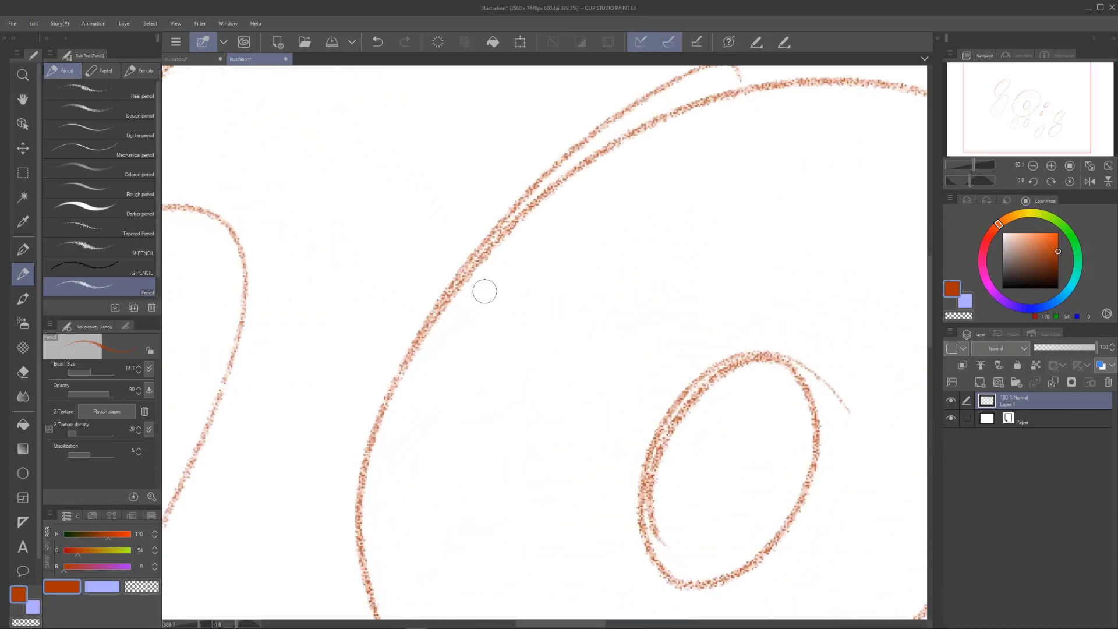
scroll(484, 291, up, 6)
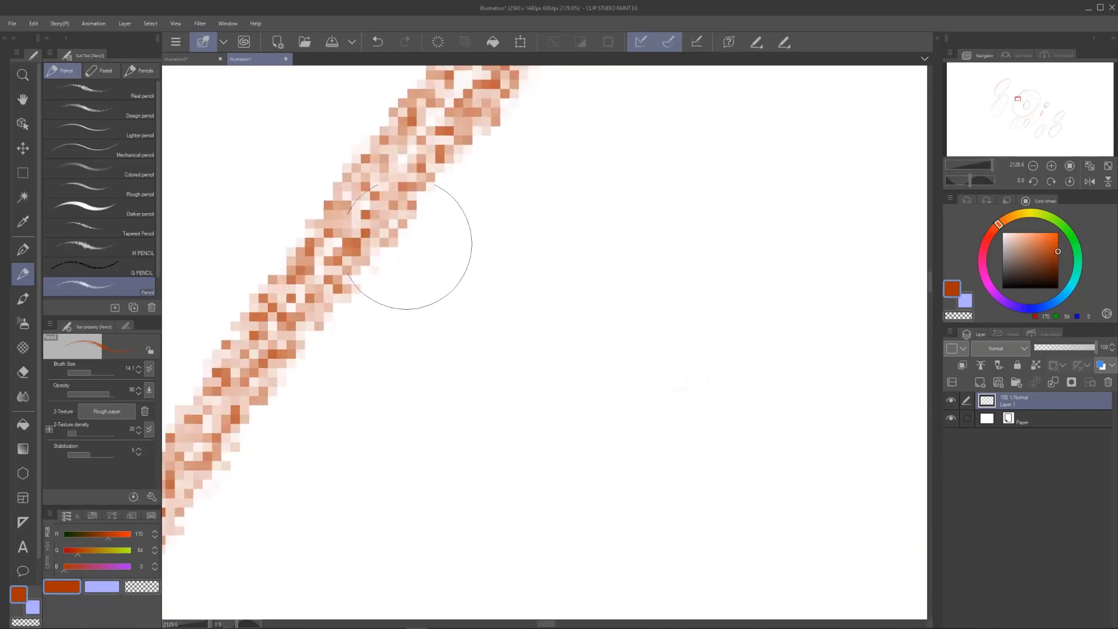
scroll(384, 233, down, 4)
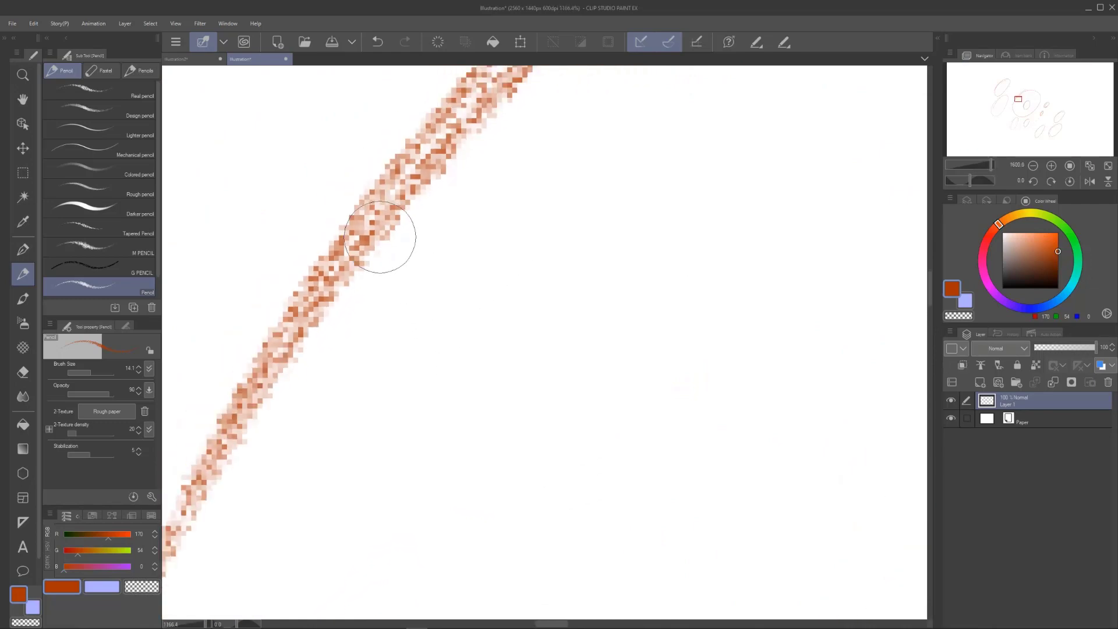
scroll(384, 245, down, 8)
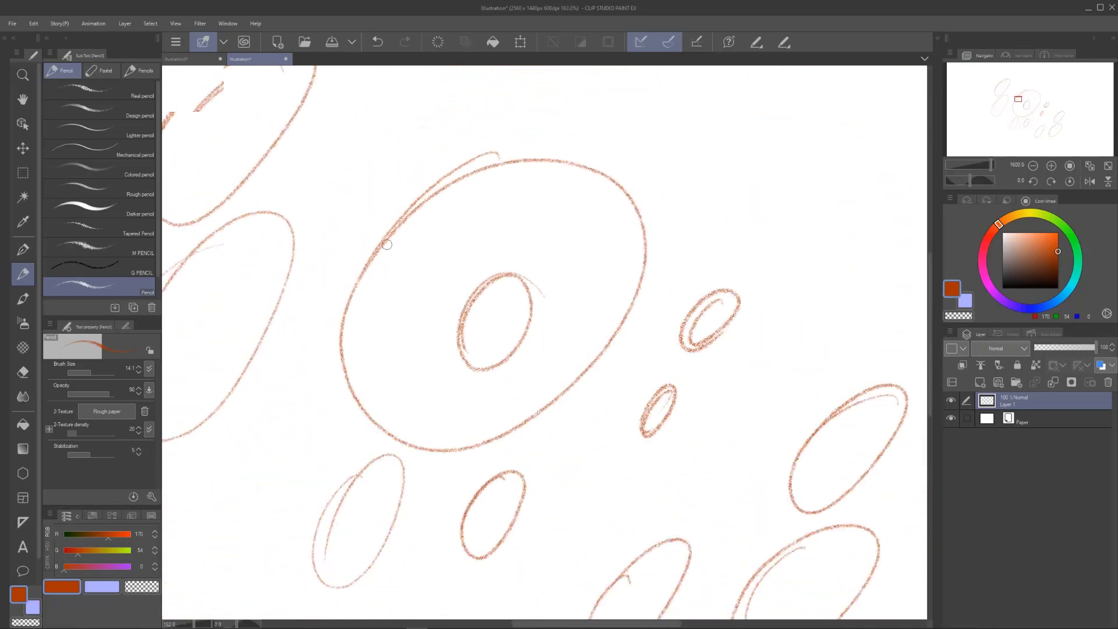
scroll(387, 246, down, 1)
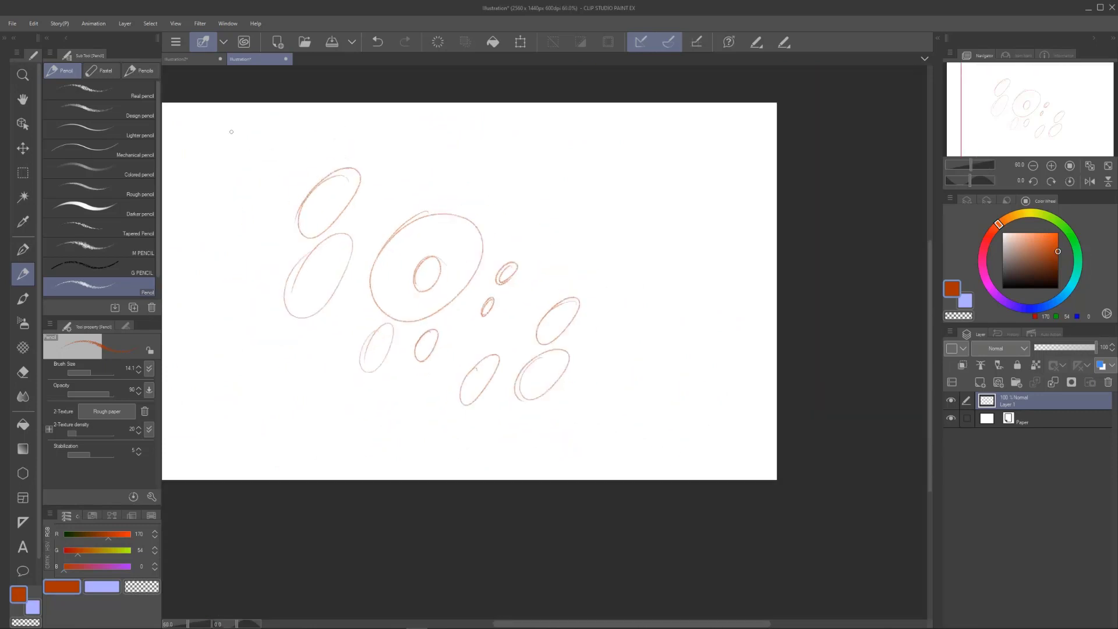
Close the 600 dpi canvas without saving, then glance at File > Recent without choosing anything
click(286, 59)
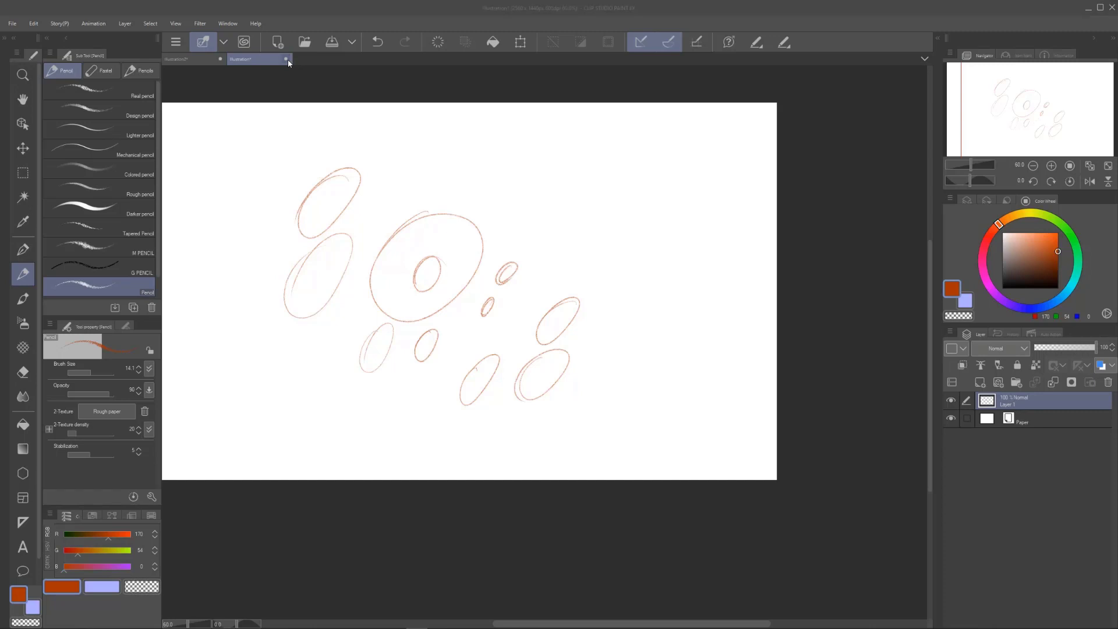
click(554, 241)
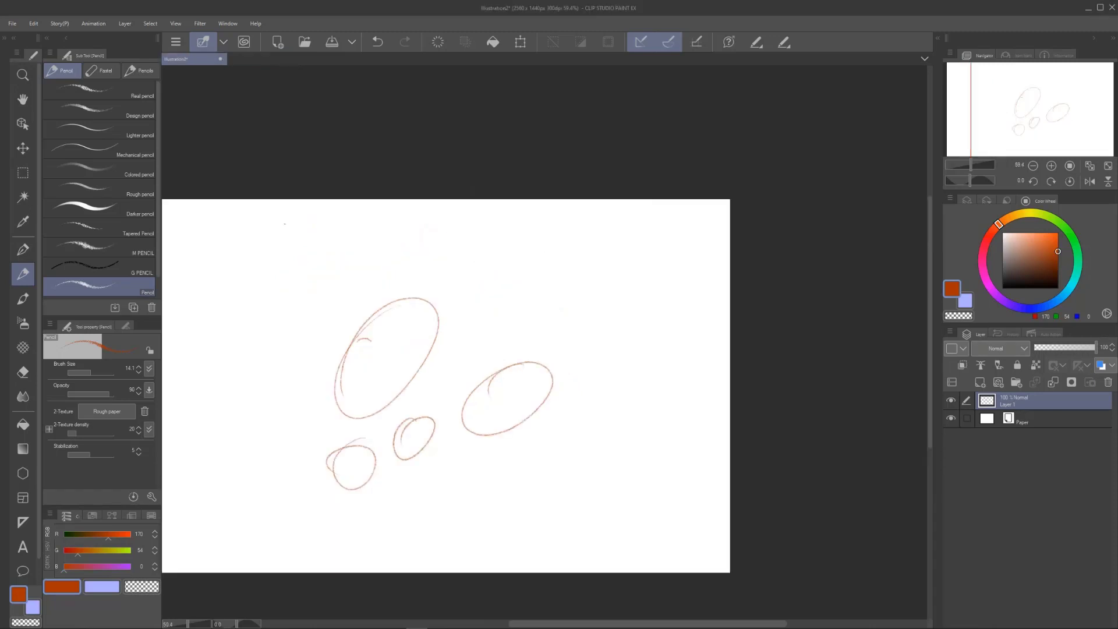
click(14, 24)
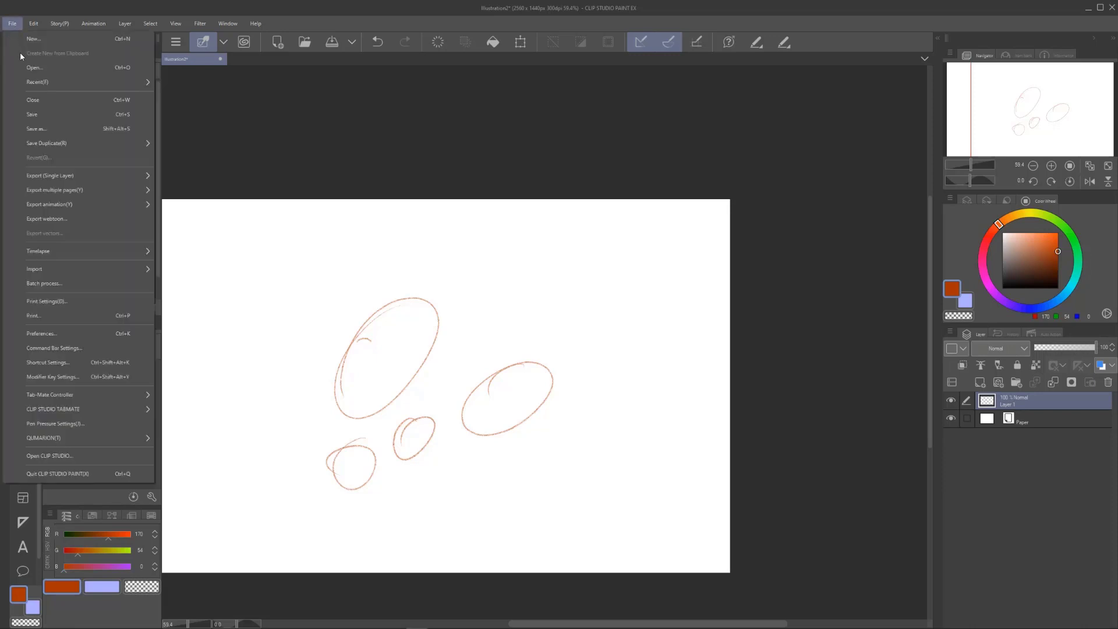
mouse_move(28, 81)
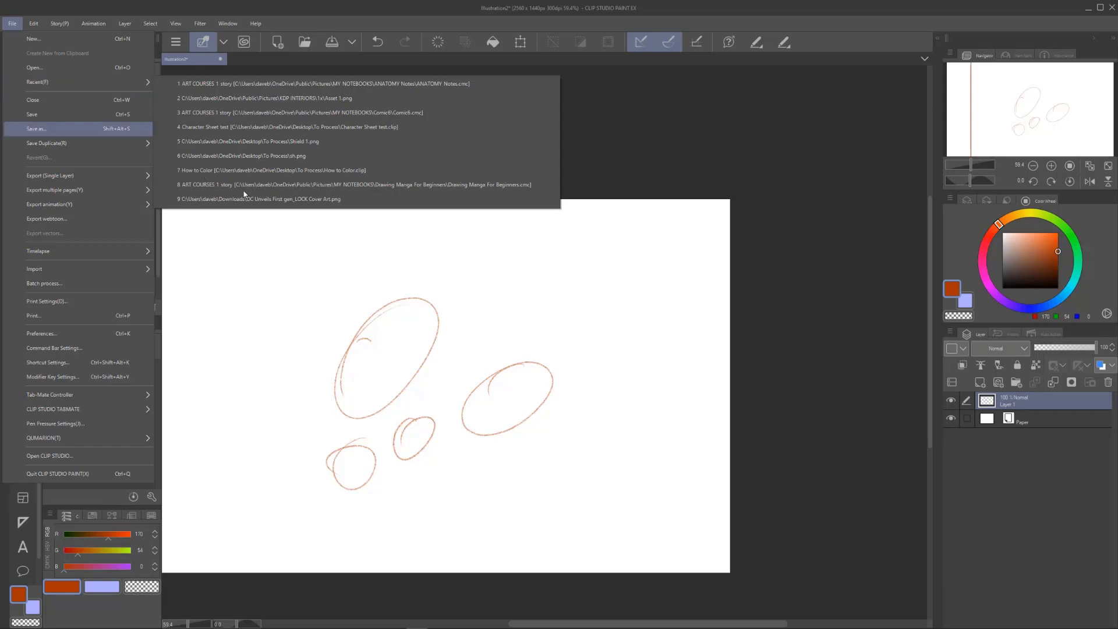
click(606, 623)
Pan and zoom around the remaining 300 dpi Illustration2 canvas
drag(604, 624, 538, 618)
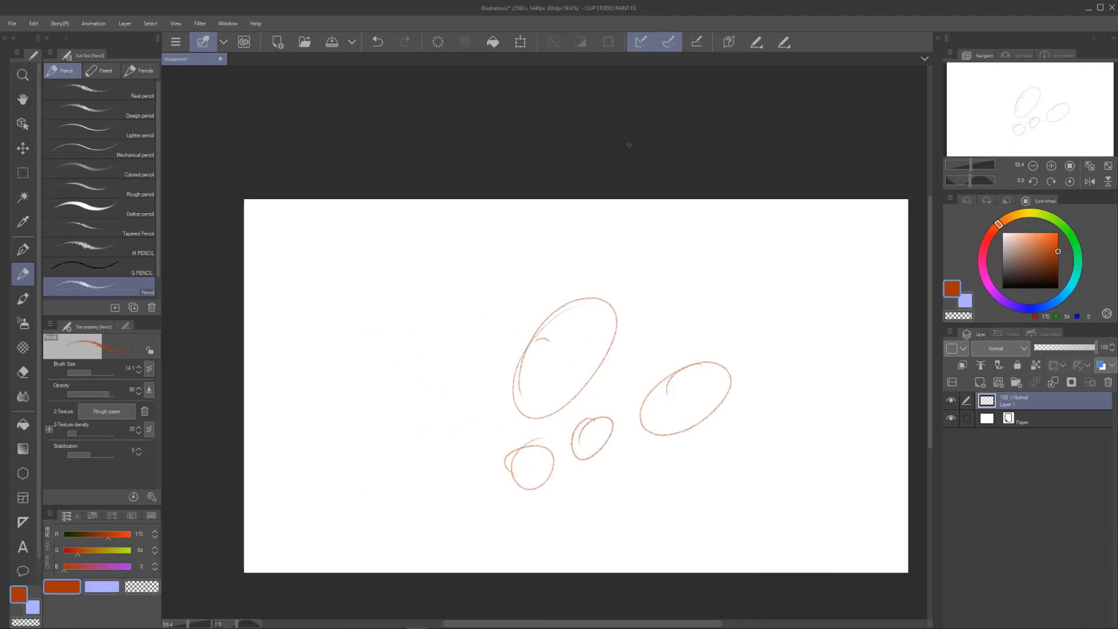
scroll(629, 145, down, 1)
scroll(629, 145, up, 2)
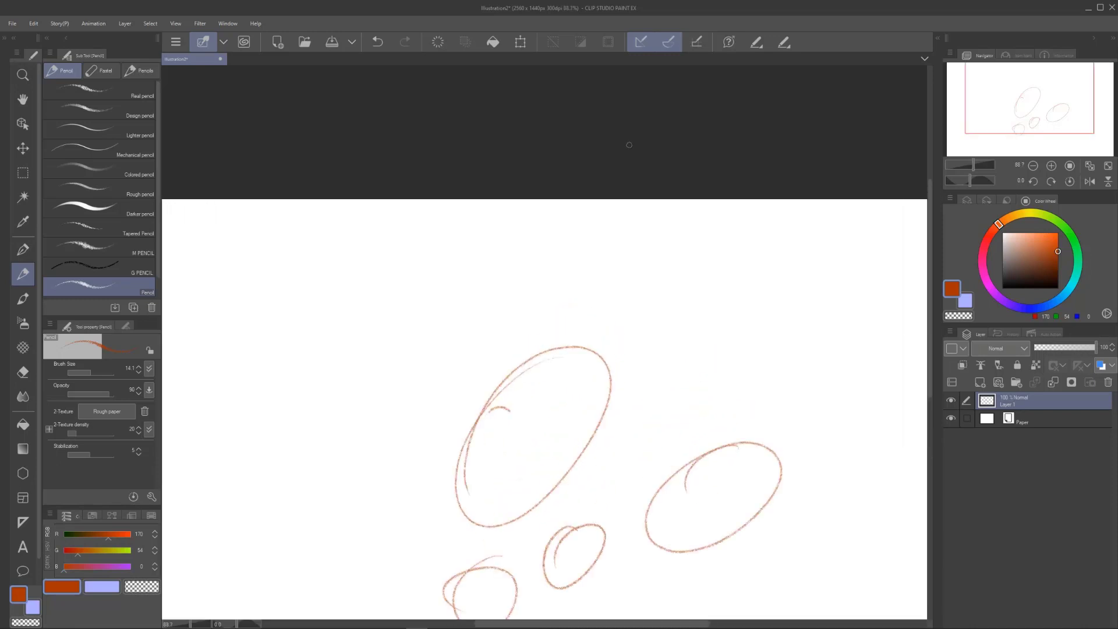
scroll(629, 144, down, 2)
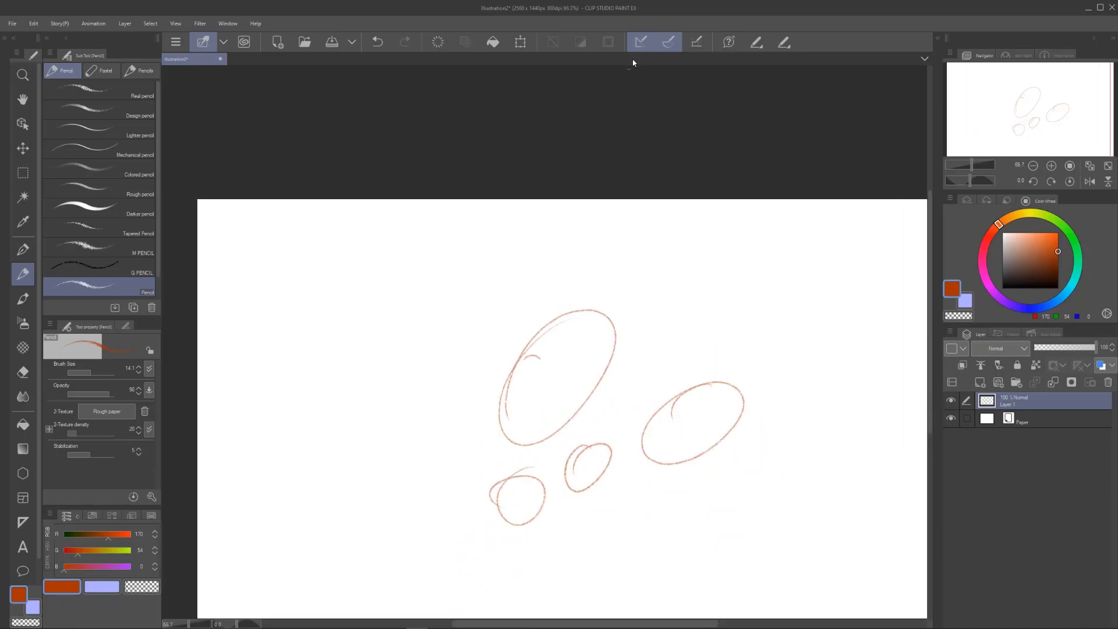